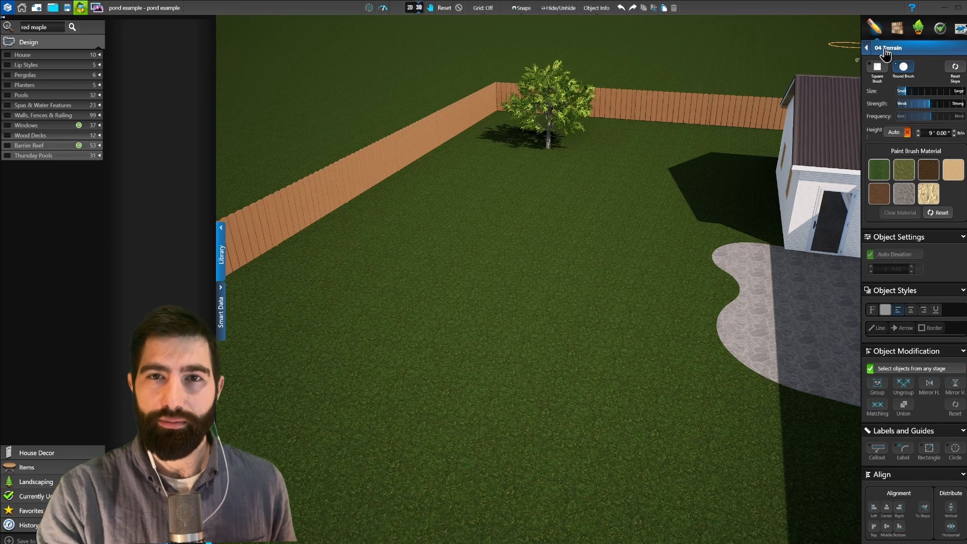
# Draw two freehand slope contours at 0 ft in plan view, one through the house and one along the patio's edge.
pyautogui.click(410, 8)
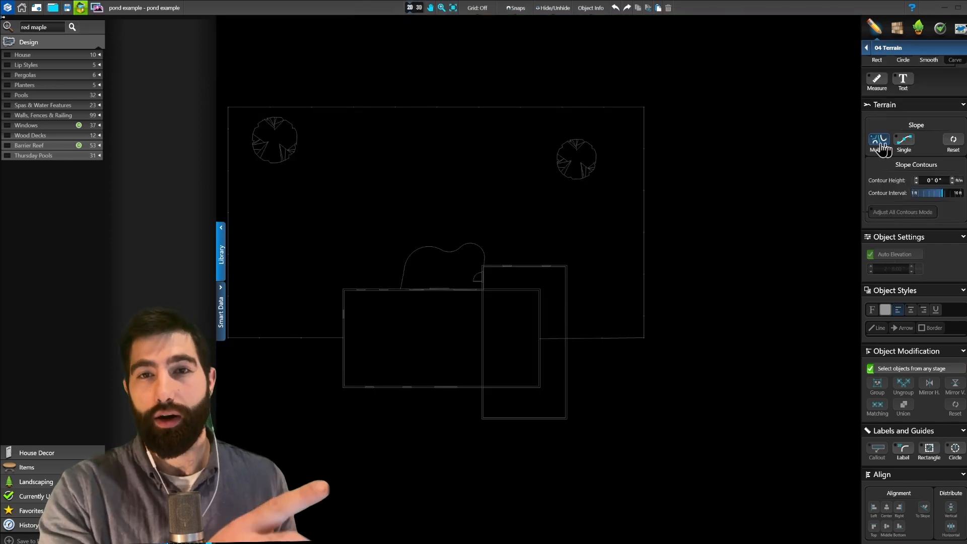
pyautogui.scroll(4, 899, 121)
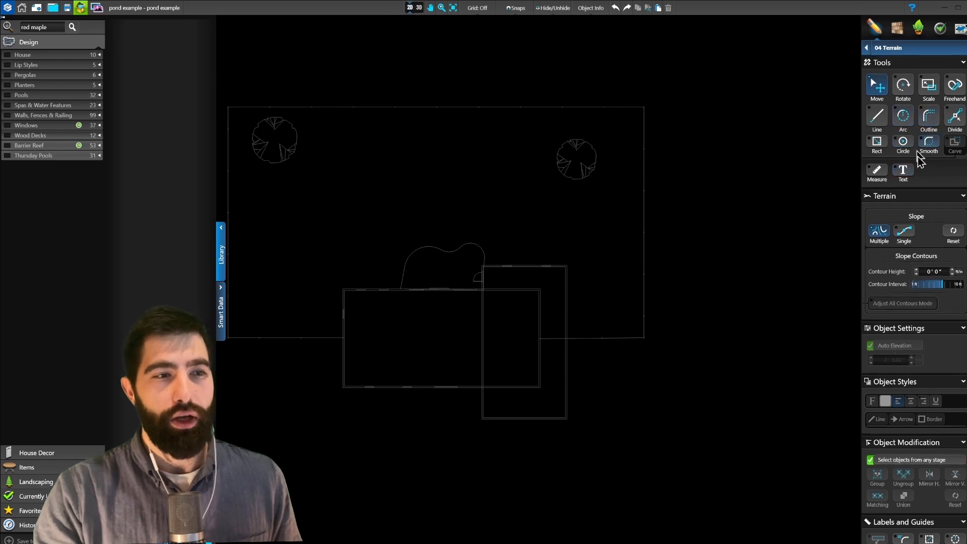
pyautogui.click(955, 87)
pyautogui.moveTo(77, 351)
pyautogui.mouseDown()
pyautogui.moveTo(277, 313)
pyautogui.moveTo(393, 334)
pyautogui.moveTo(525, 328)
pyautogui.moveTo(650, 302)
pyautogui.moveTo(752, 300)
pyautogui.mouseUp()
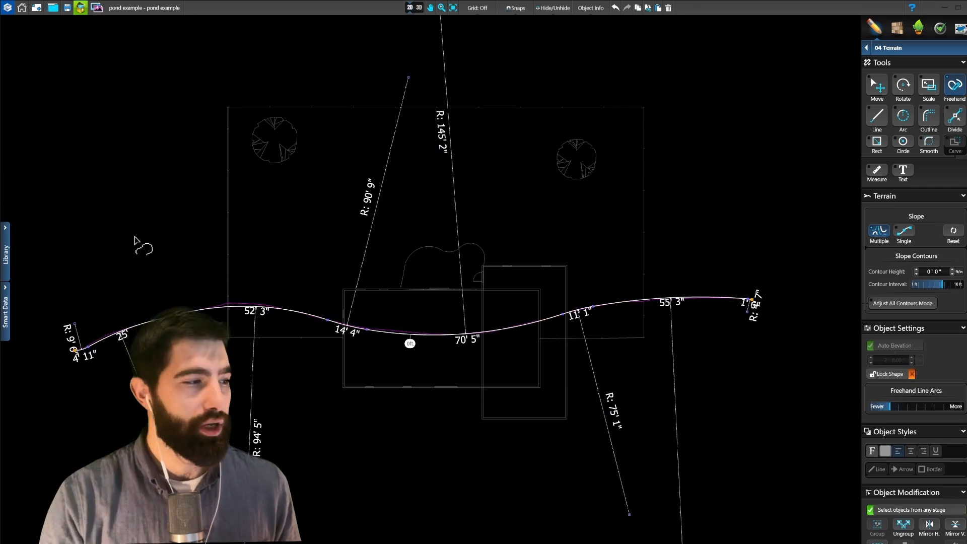
pyautogui.moveTo(121, 261)
pyautogui.mouseDown()
pyautogui.moveTo(512, 253)
pyautogui.moveTo(671, 201)
pyautogui.moveTo(680, 184)
pyautogui.mouseUp()
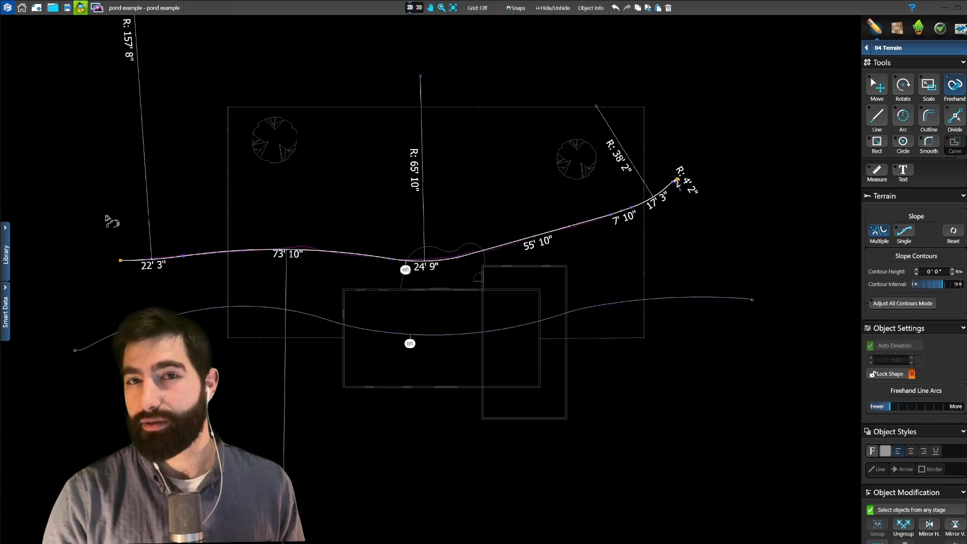
# Draw freehand slope contours farther up the backyard at heights of 2 ft and 4 ft.
pyautogui.moveTo(98, 236)
pyautogui.mouseDown()
pyautogui.moveTo(153, 222)
pyautogui.moveTo(468, 209)
pyautogui.moveTo(539, 185)
pyautogui.moveTo(656, 99)
pyautogui.mouseUp()
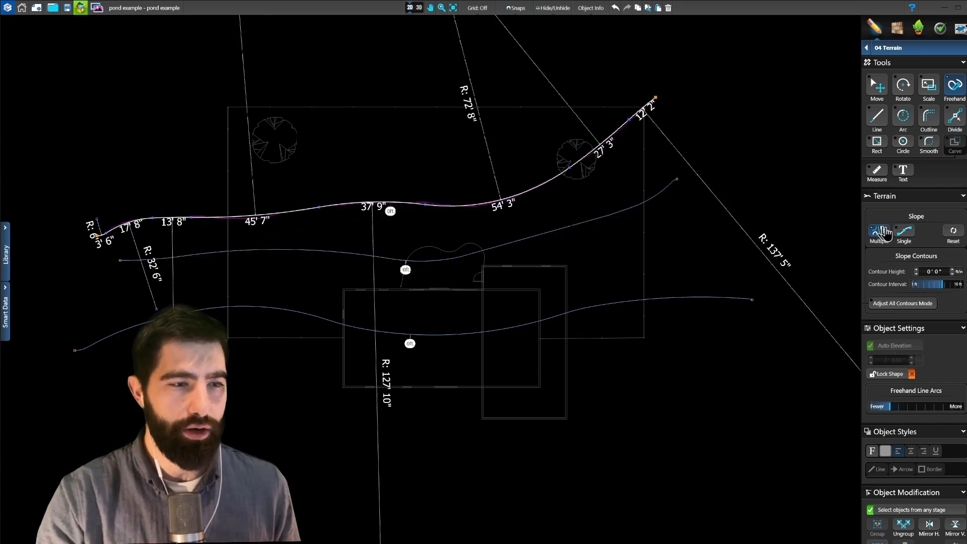
pyautogui.click(917, 270)
pyautogui.click(917, 270)
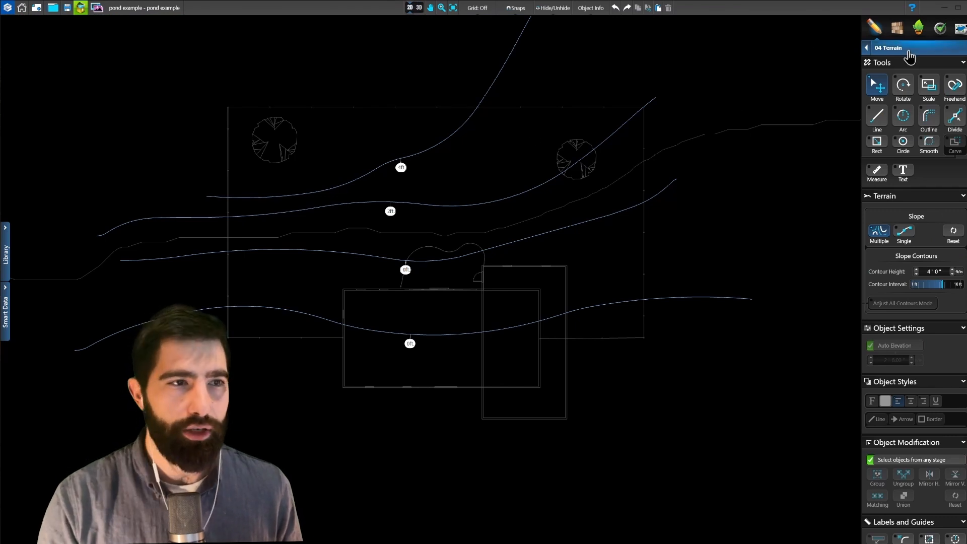
# In the Pools stage, draw a closed organic pond outline about 25 ft long just behind the patio and smooth its corners.
pyautogui.click(908, 53)
pyautogui.click(899, 119)
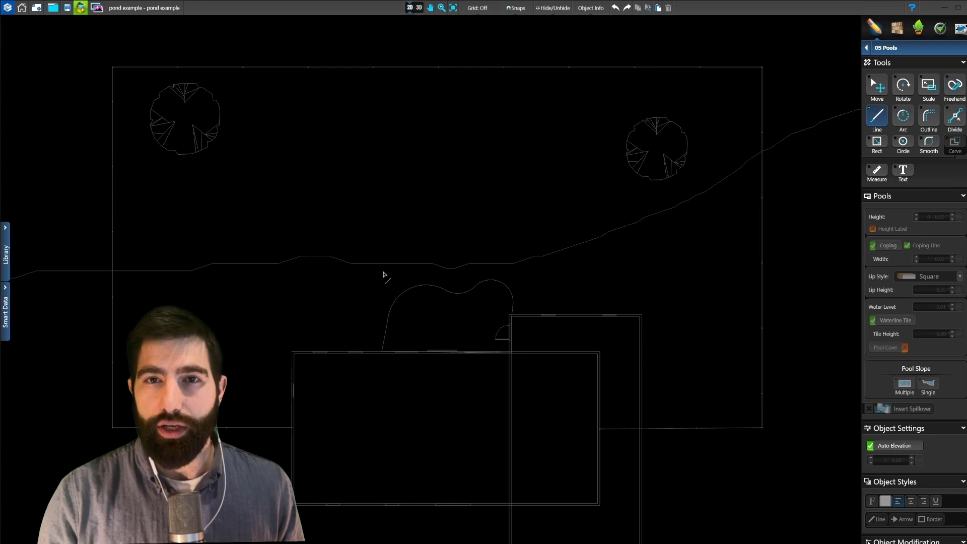
pyautogui.click(384, 272)
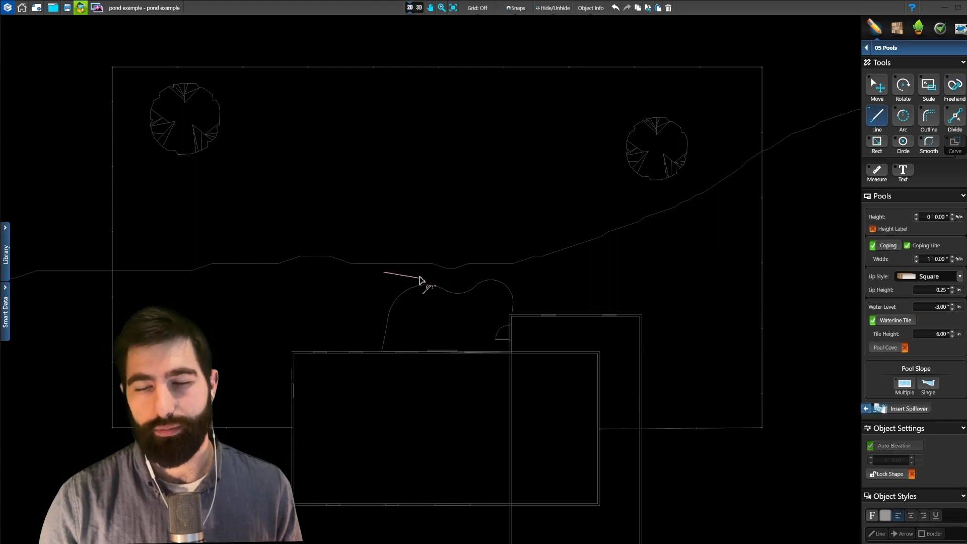
pyautogui.click(424, 275)
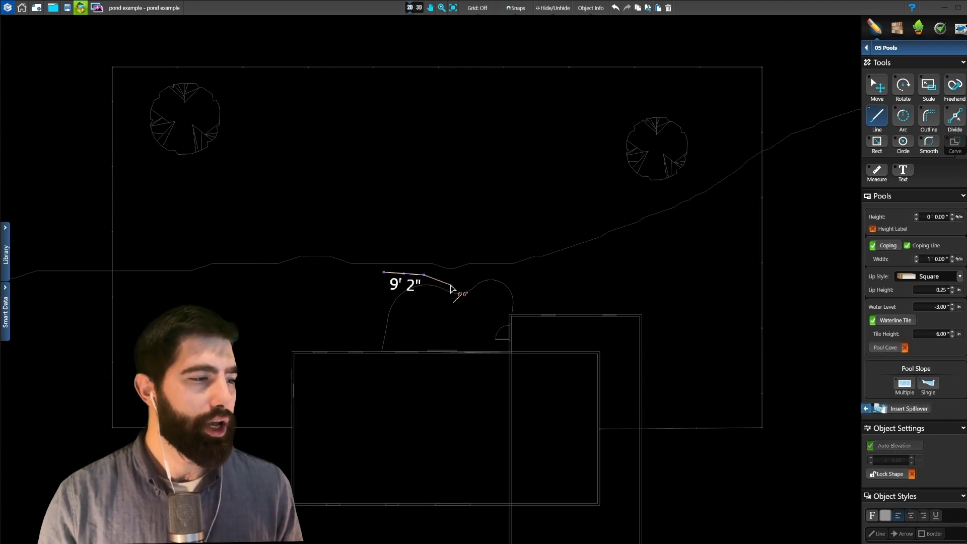
pyautogui.click(451, 284)
pyautogui.click(476, 275)
pyautogui.click(487, 249)
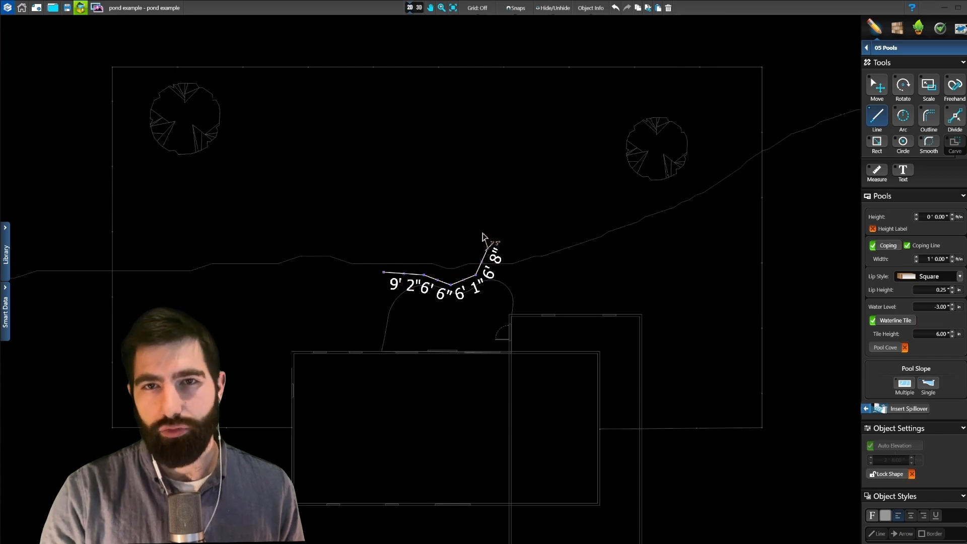
pyautogui.click(483, 228)
pyautogui.click(462, 219)
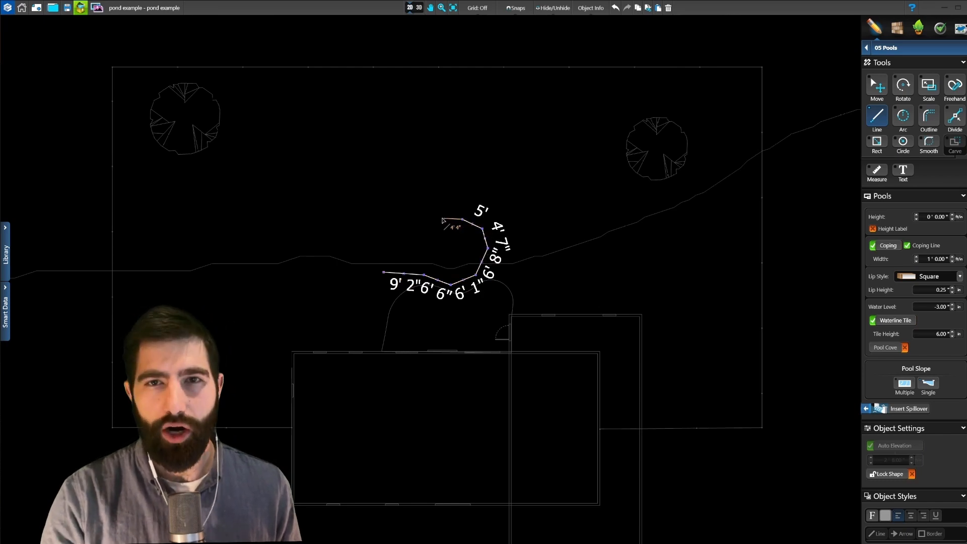
pyautogui.click(436, 217)
pyautogui.click(421, 222)
pyautogui.click(407, 228)
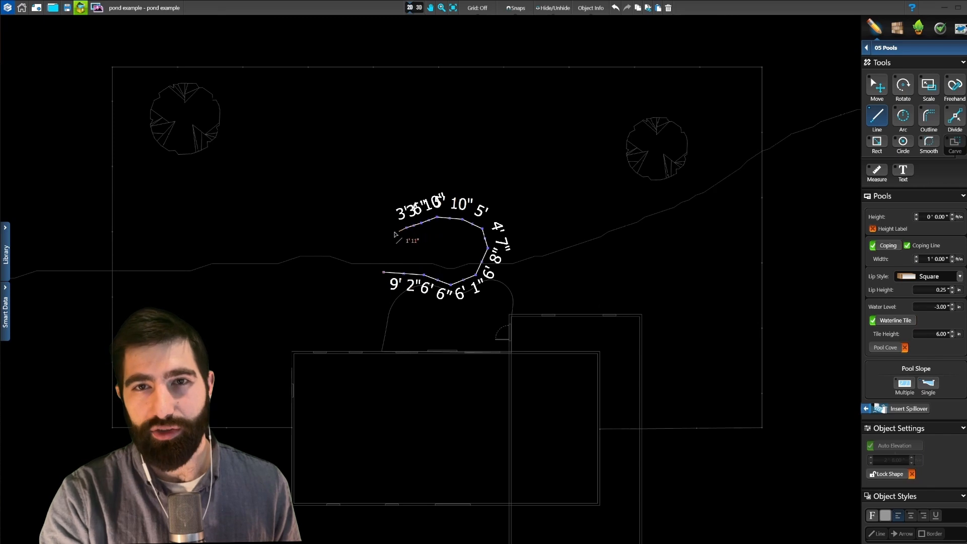
pyautogui.click(390, 234)
pyautogui.click(375, 253)
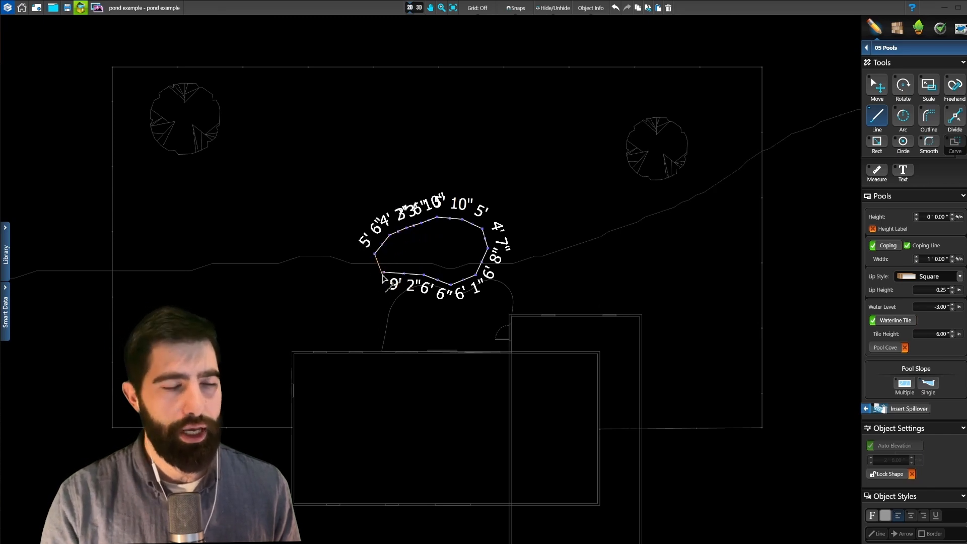
pyautogui.click(384, 274)
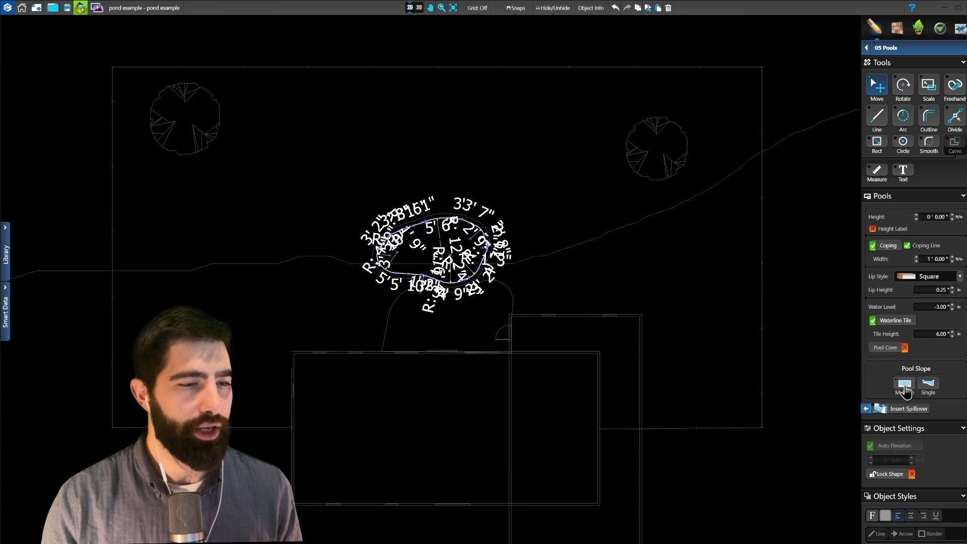
# Give the pool a single slope profile and raise its deep end to about the shallow end's depth.
pyautogui.click(929, 384)
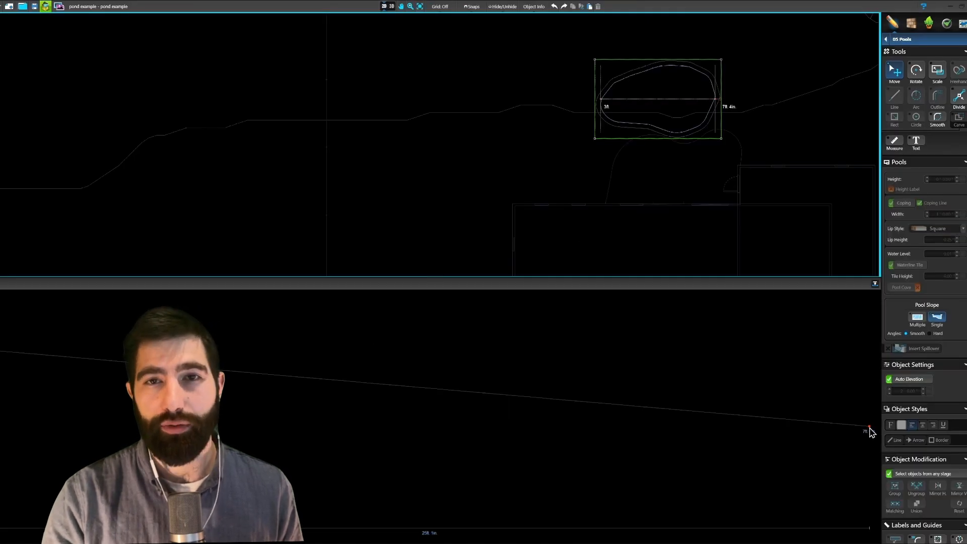
pyautogui.moveTo(870, 427); pyautogui.dragTo(874, 352)
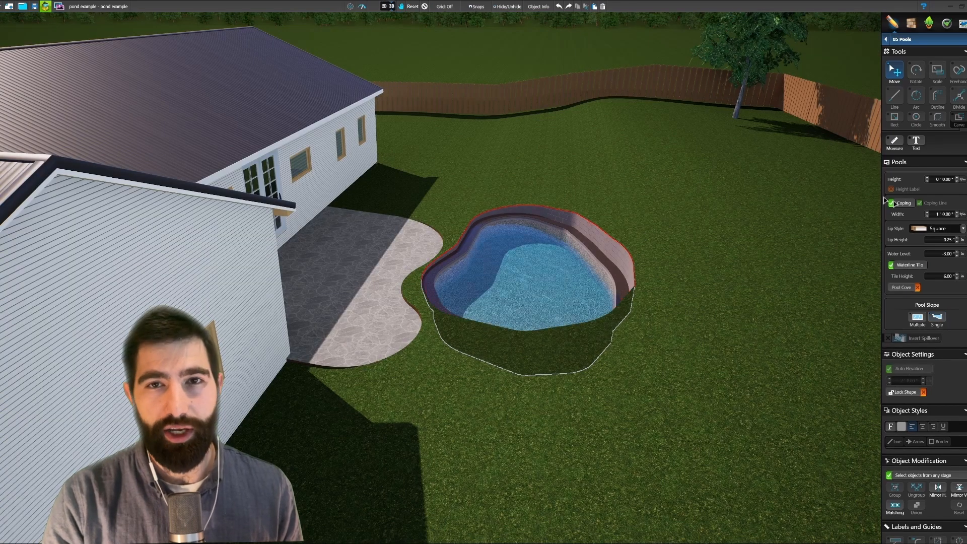
# Set the pool's height to 4 inches.
pyautogui.click(957, 178)
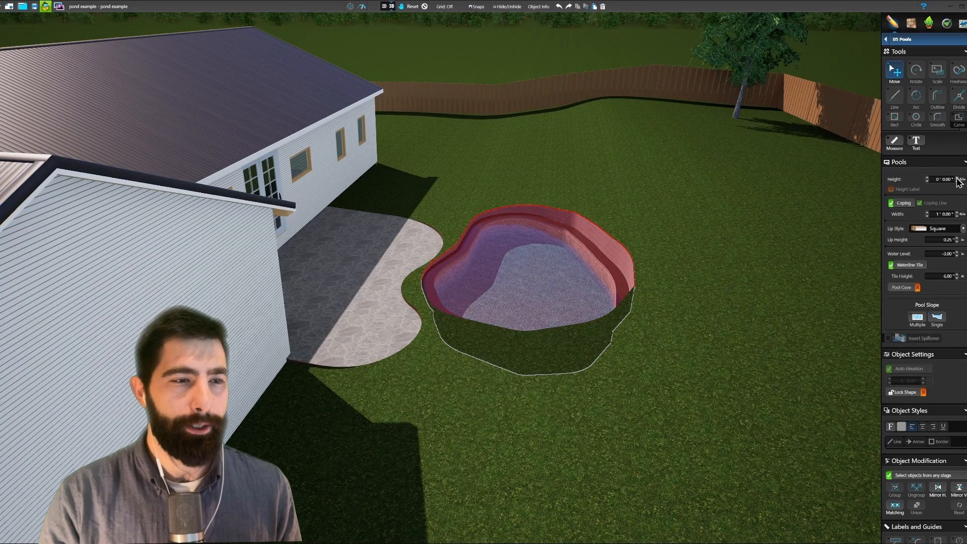
pyautogui.click(958, 179)
pyautogui.click(958, 179)
pyautogui.click(957, 179)
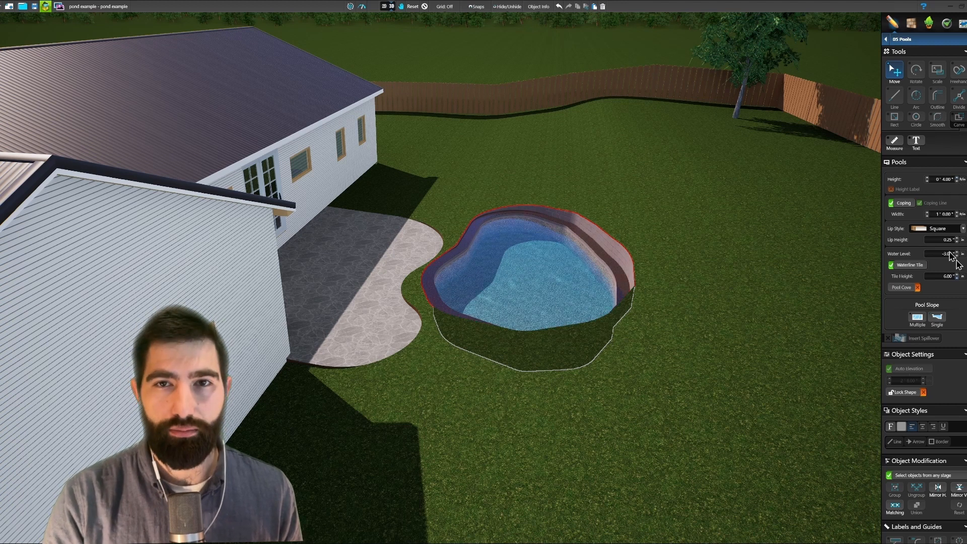
# Narrow the pool's coping to 1 inch, set the water level to 0.25 inches and turn off the waterline tile.
pyautogui.click(927, 216)
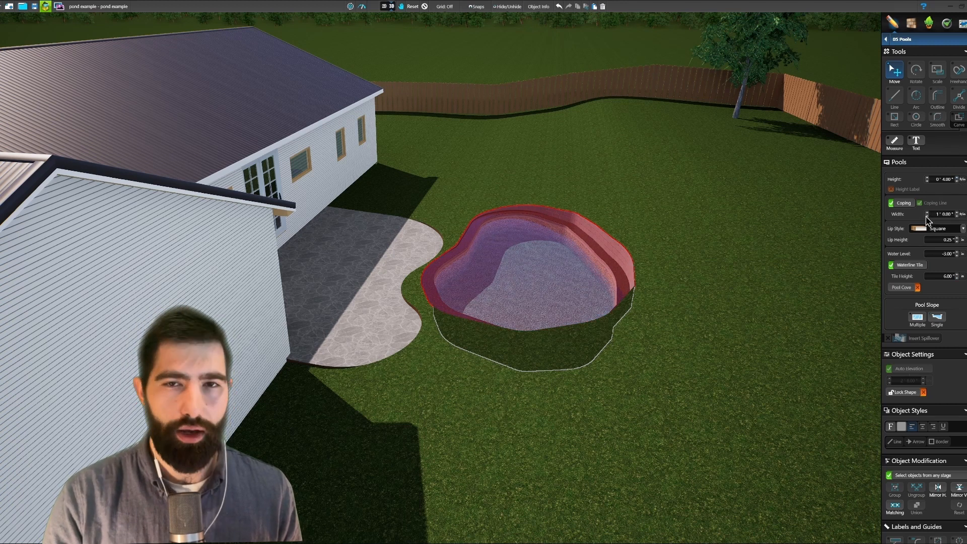
pyautogui.click(523, 374)
pyautogui.moveTo(512, 348); pyautogui.dragTo(537, 356, button='middle')
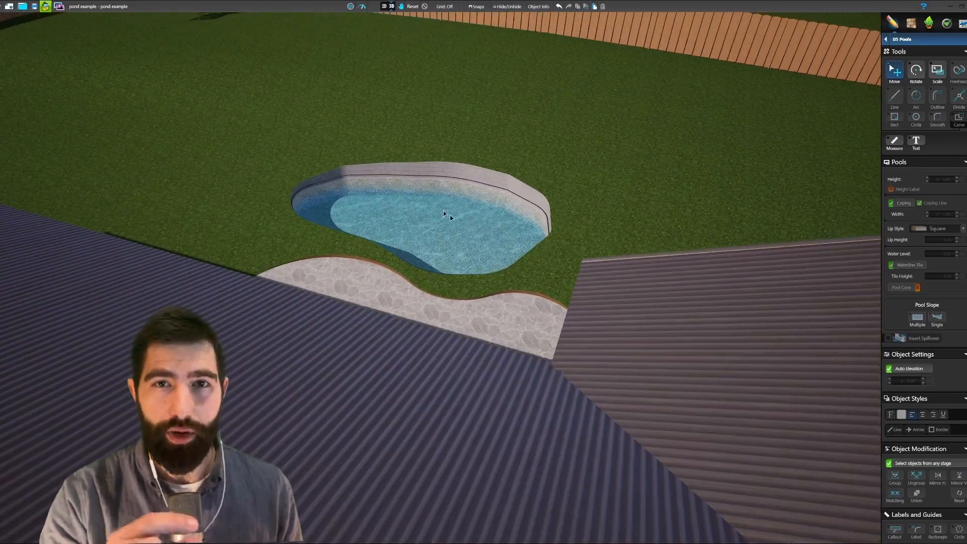
pyautogui.scroll(4, 435, 214)
# In the Steps & Benches stage, place auto pool steps on the pool's edge and extend them around its whole perimeter.
pyautogui.click(384, 6)
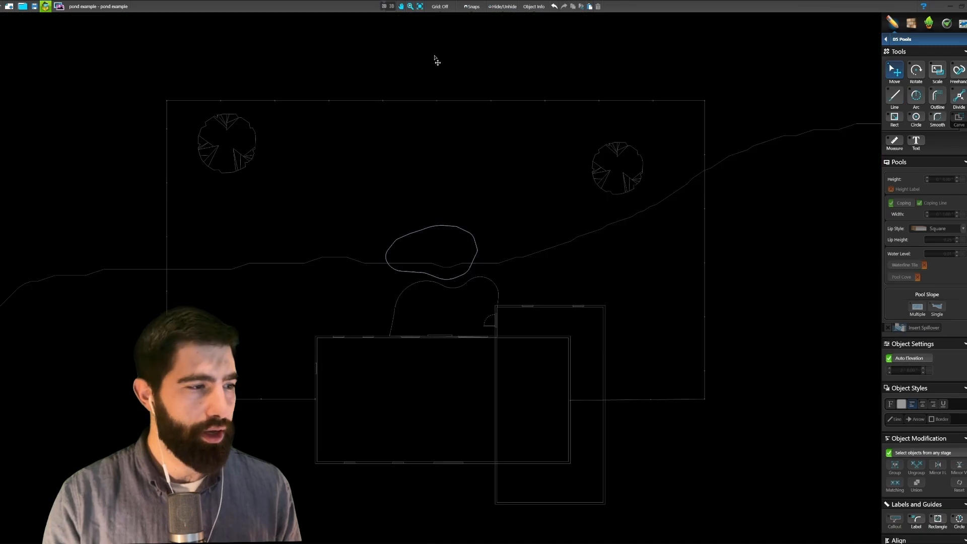
pyautogui.click(471, 235)
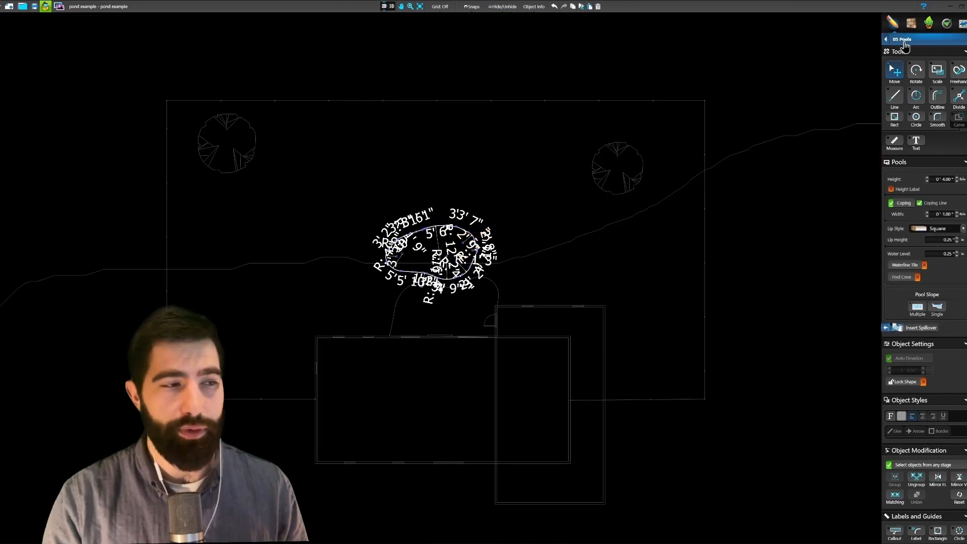
pyautogui.click(916, 120)
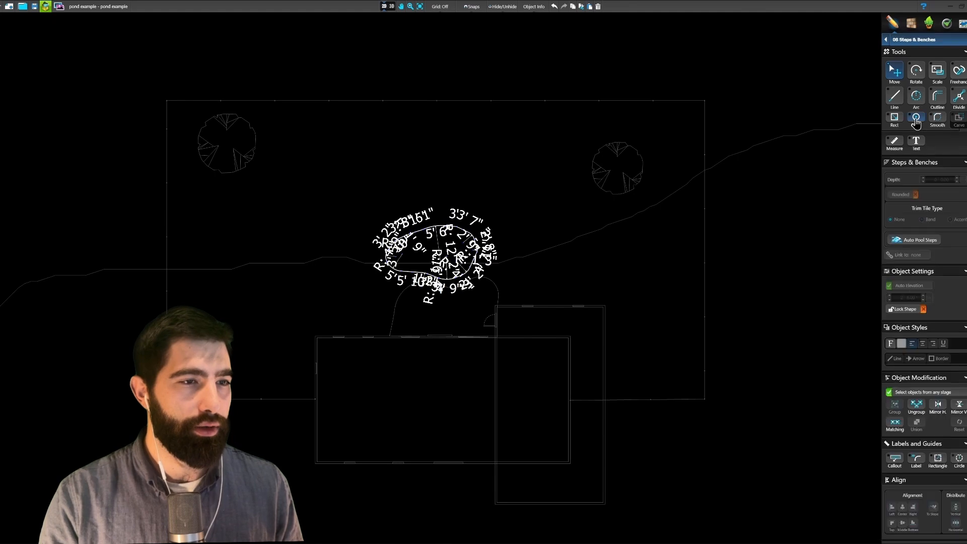
pyautogui.click(915, 240)
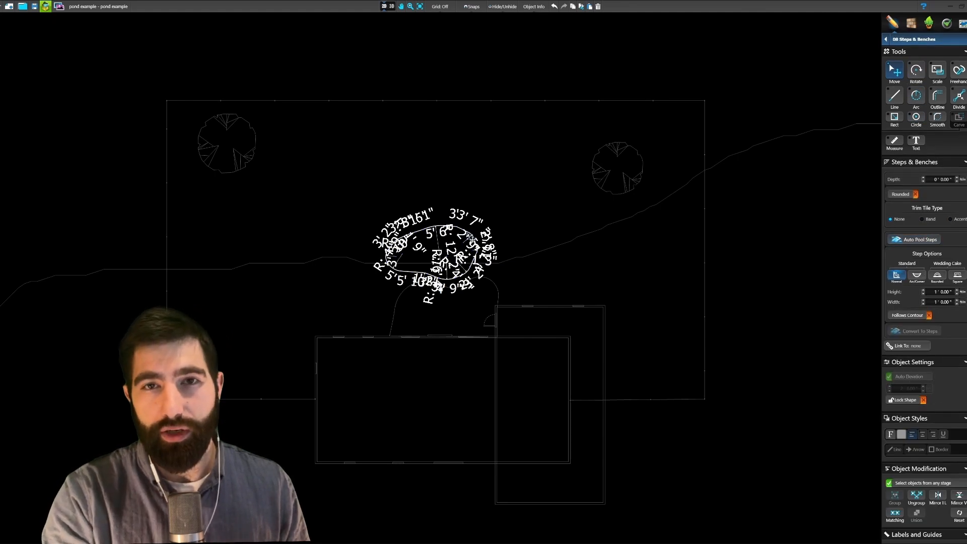
pyautogui.click(469, 236)
pyautogui.scroll(8, 470, 252)
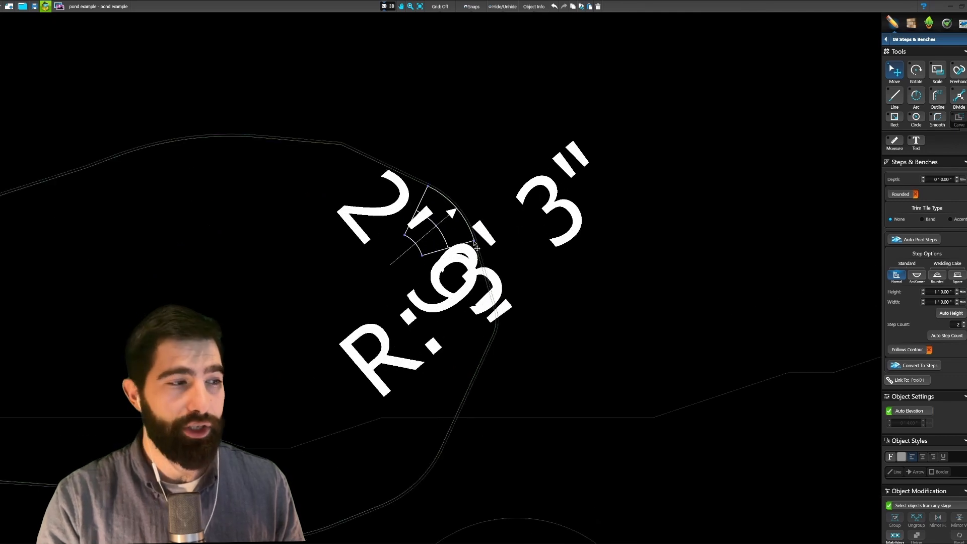
pyautogui.moveTo(475, 242)
pyautogui.mouseDown()
pyautogui.moveTo(464, 441)
pyautogui.moveTo(337, 512)
pyautogui.moveTo(20, 503)
pyautogui.moveTo(15, 202)
pyautogui.moveTo(302, 144)
pyautogui.moveTo(403, 171)
pyautogui.moveTo(434, 196)
pyautogui.mouseUp()
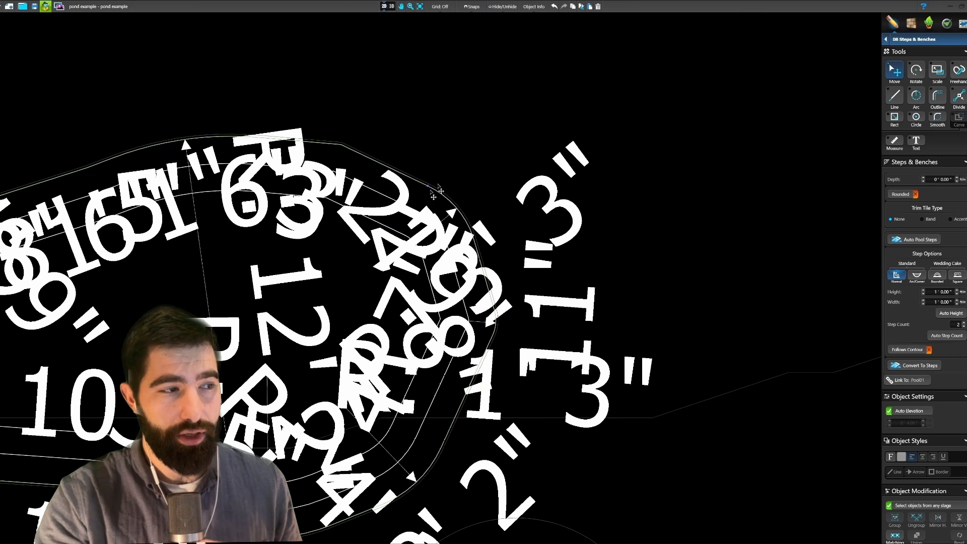
# Set the pool steps' height to 1 ft 6 in and their width to 2 ft.
pyautogui.click(923, 301)
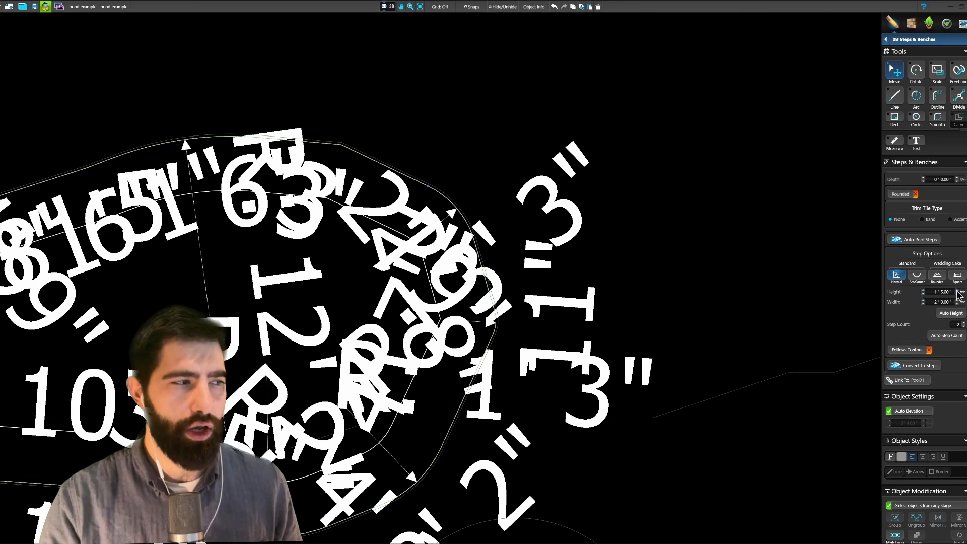
pyautogui.click(682, 313)
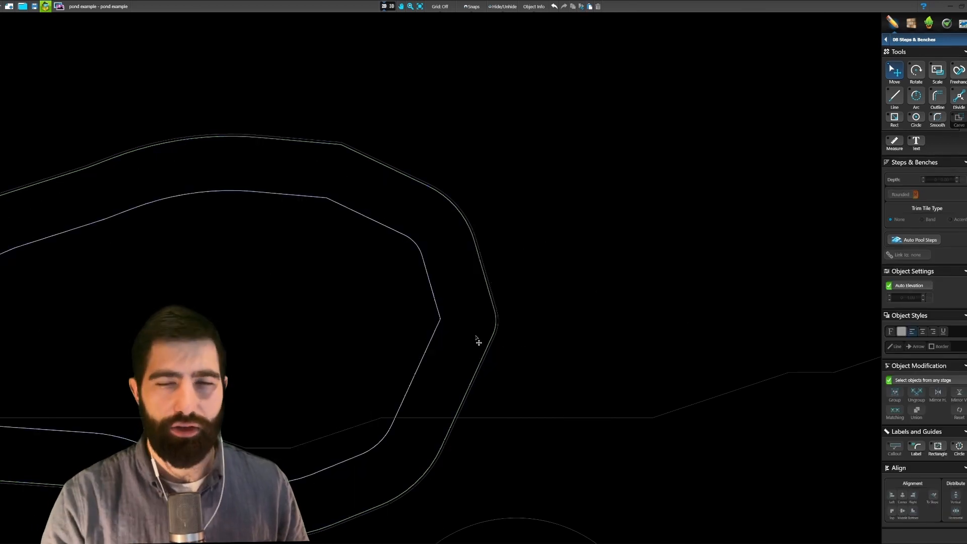
# Reduce the pool steps' width to 1 ft 5 in.
pyautogui.click(432, 341)
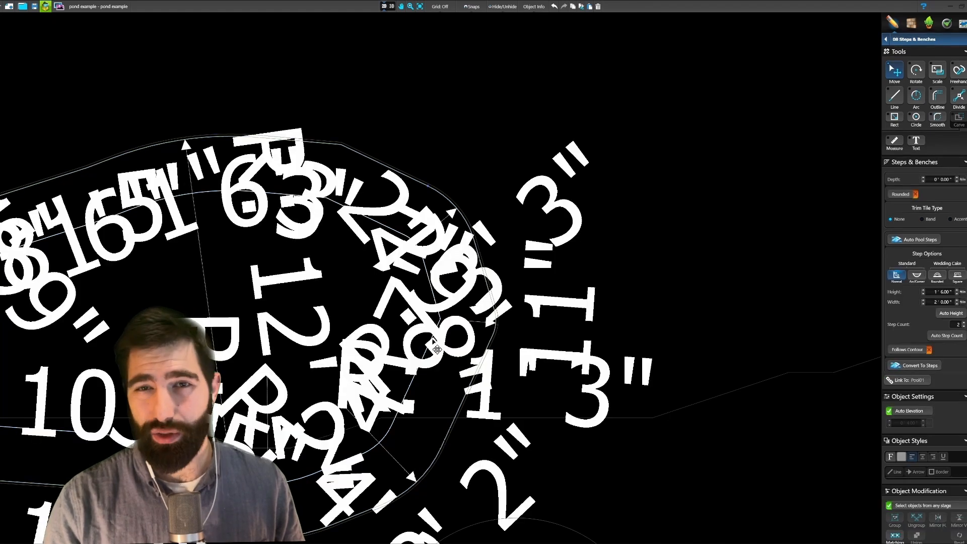
pyautogui.click(957, 304)
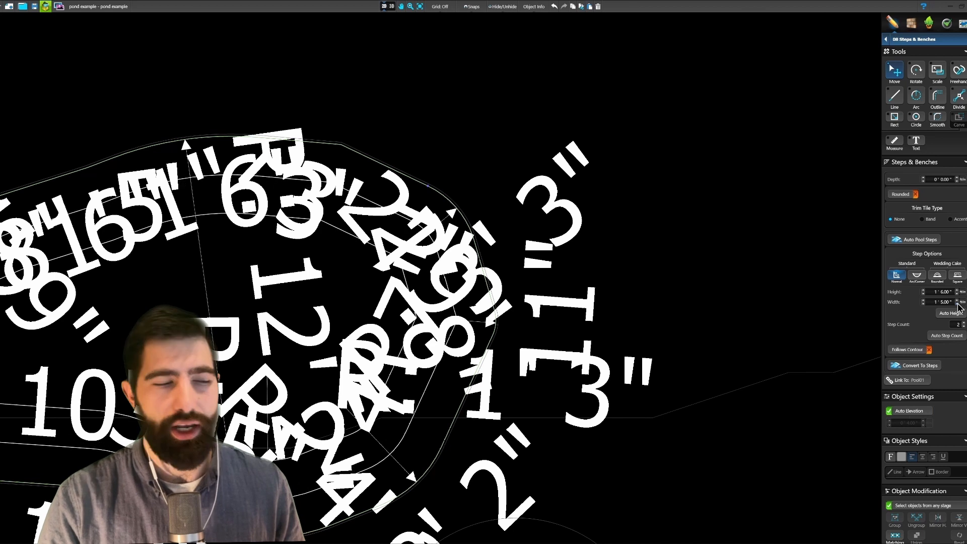
pyautogui.click(958, 301)
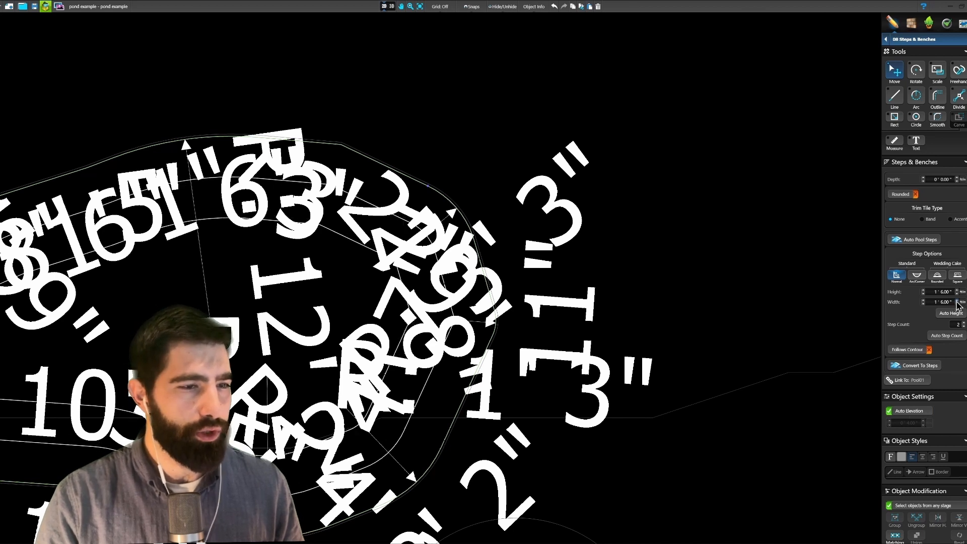
pyautogui.click(957, 304)
pyautogui.click(672, 372)
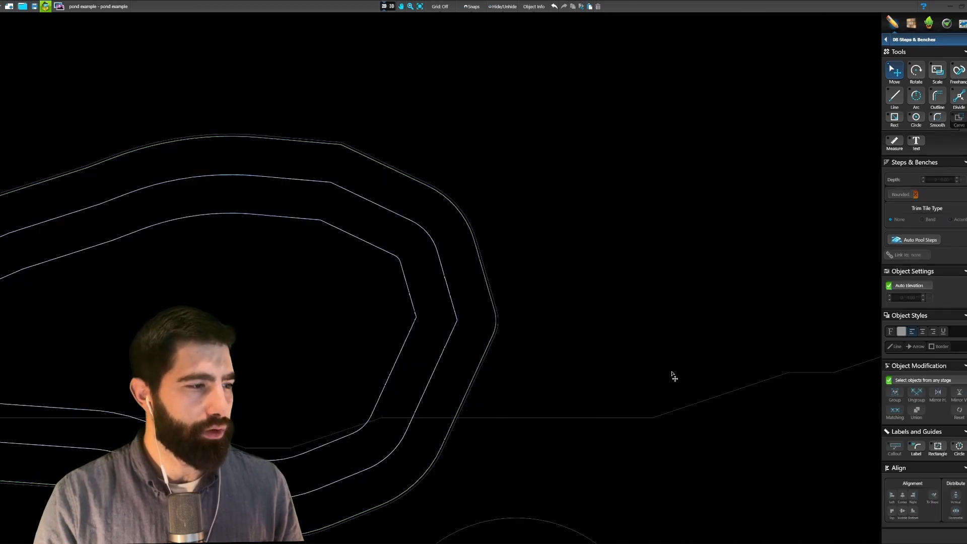
# Inspect the pond's stepped ledges in 3D and return to the plan view.
pyautogui.scroll(-3, 627, 411)
pyautogui.click(321, 401)
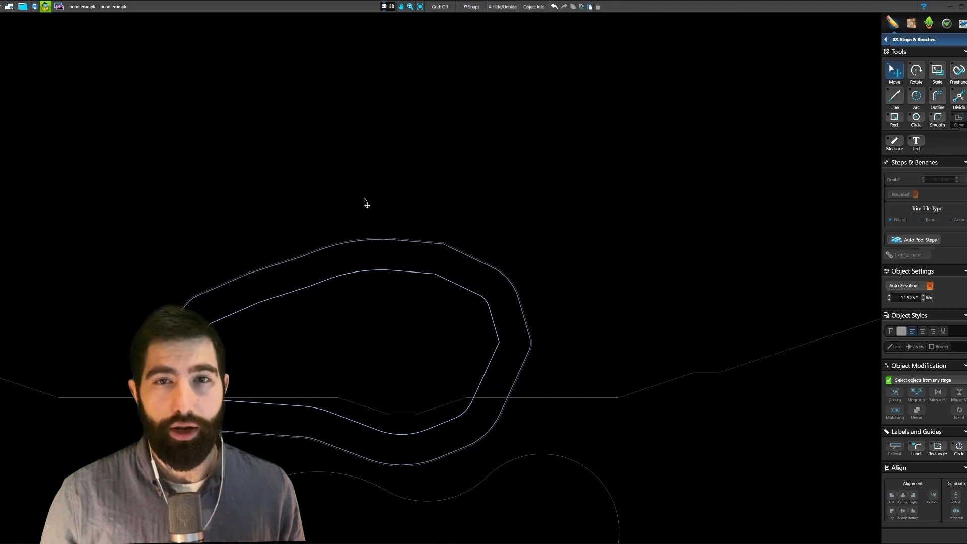
pyautogui.click(392, 6)
pyautogui.moveTo(458, 281)
pyautogui.mouseDown(button='right')
pyautogui.moveTo(424, 290)
pyautogui.moveTo(455, 316)
pyautogui.moveTo(549, 296)
pyautogui.moveTo(497, 298)
pyautogui.moveTo(460, 286)
pyautogui.mouseUp(button='right')
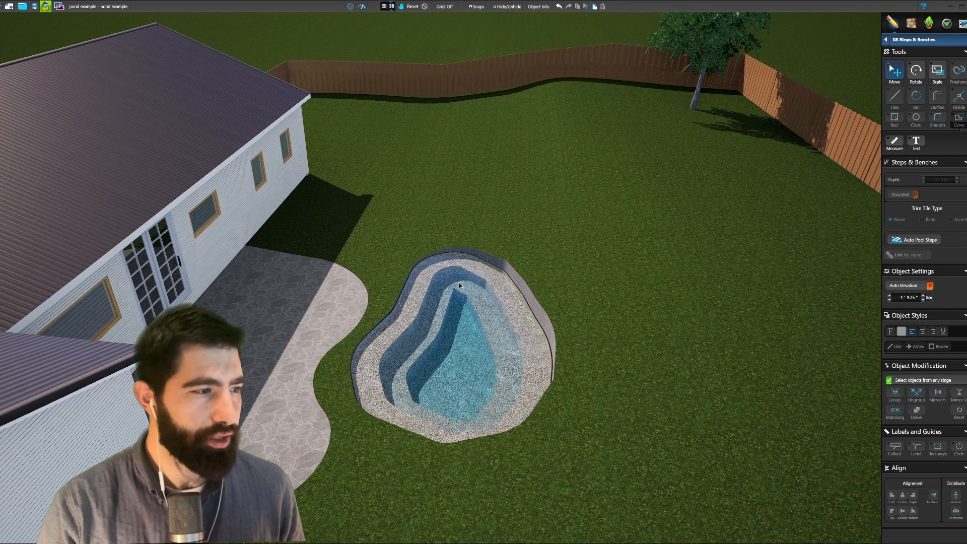
pyautogui.click(385, 6)
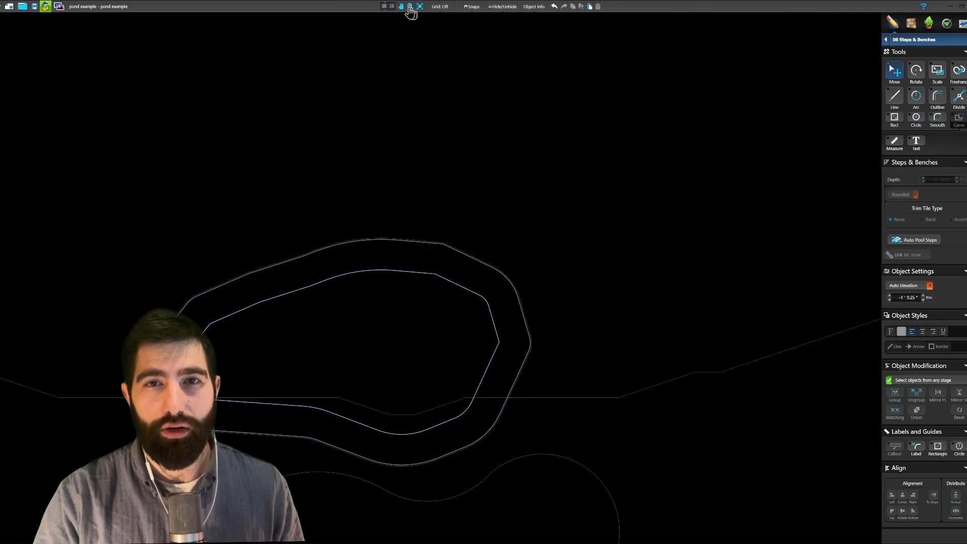
# In the Spas & Water Features stage, draw a six-sided basin about 5 ft wide against the pond's upper-left edge.
pyautogui.click(917, 110)
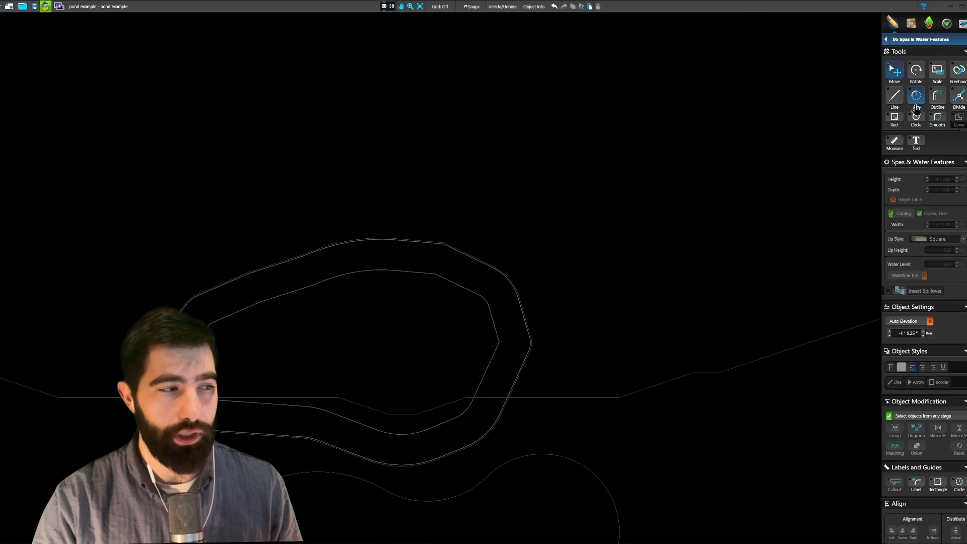
pyautogui.scroll(-2, 302, 254)
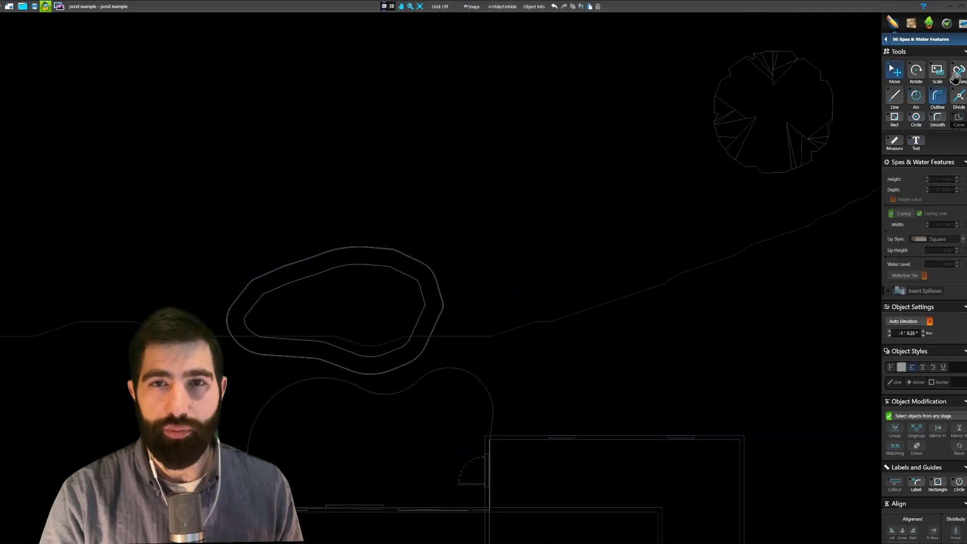
pyautogui.click(252, 277)
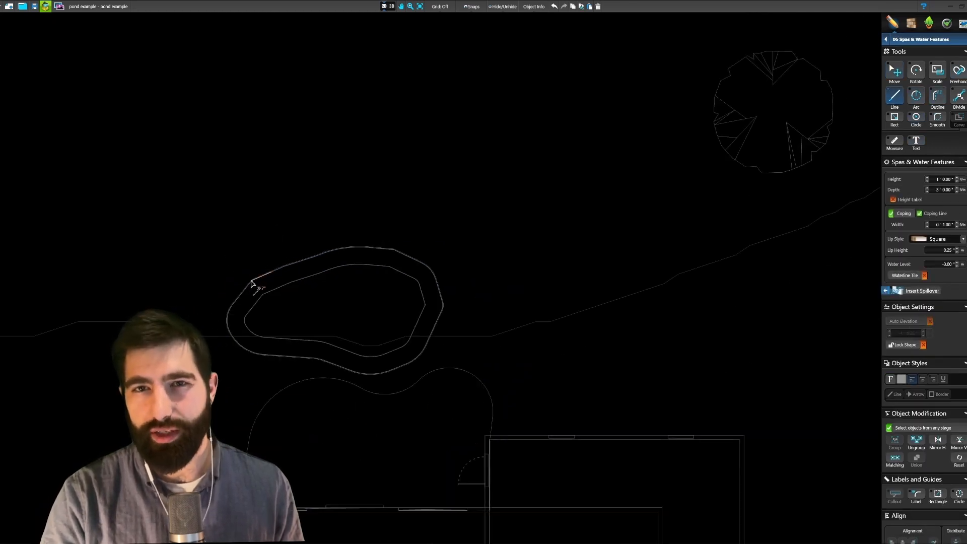
pyautogui.click(263, 234)
pyautogui.click(285, 233)
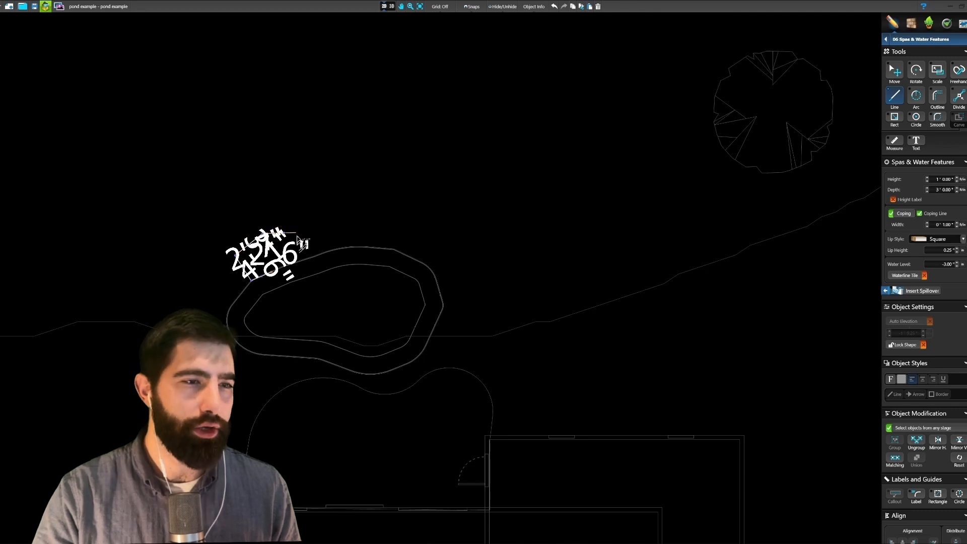
pyautogui.click(298, 245)
pyautogui.click(294, 263)
pyautogui.doubleClick(275, 277)
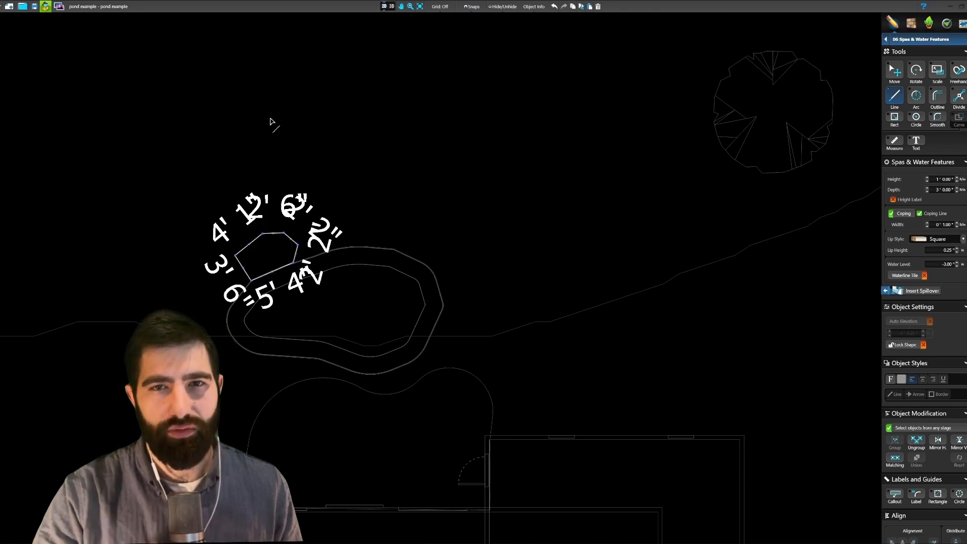
pyautogui.press('Escape')
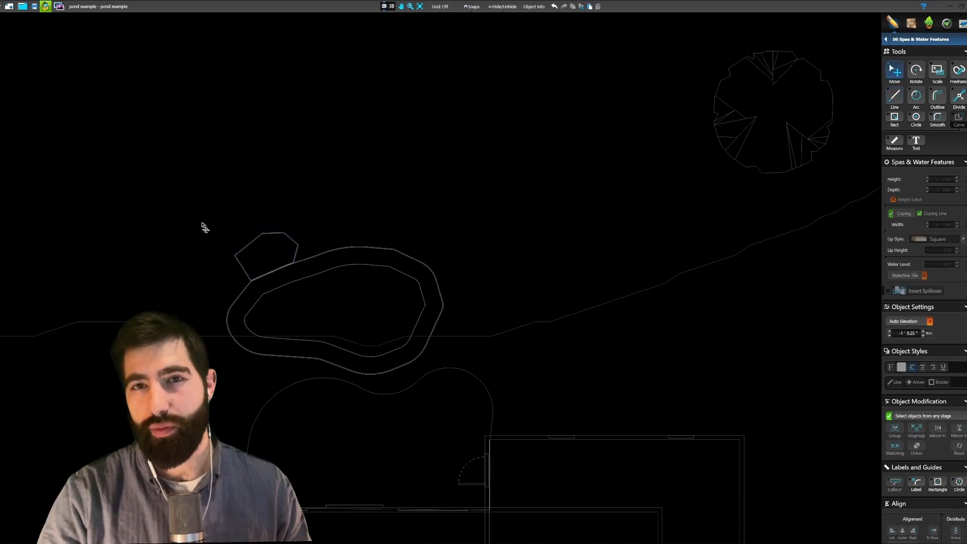
# Set the new basin's height to 2 ft and its depth to 5 in.
pyautogui.click(281, 234)
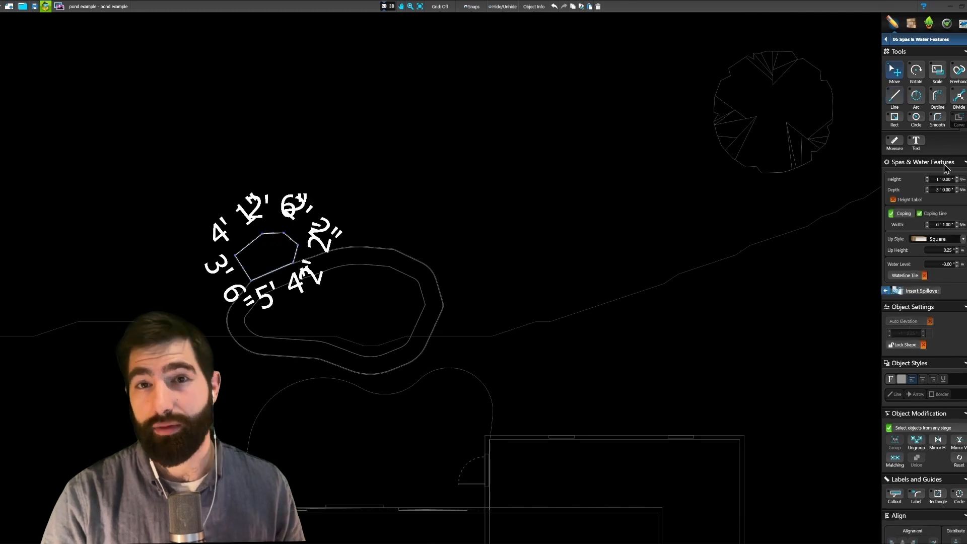
pyautogui.click(928, 178)
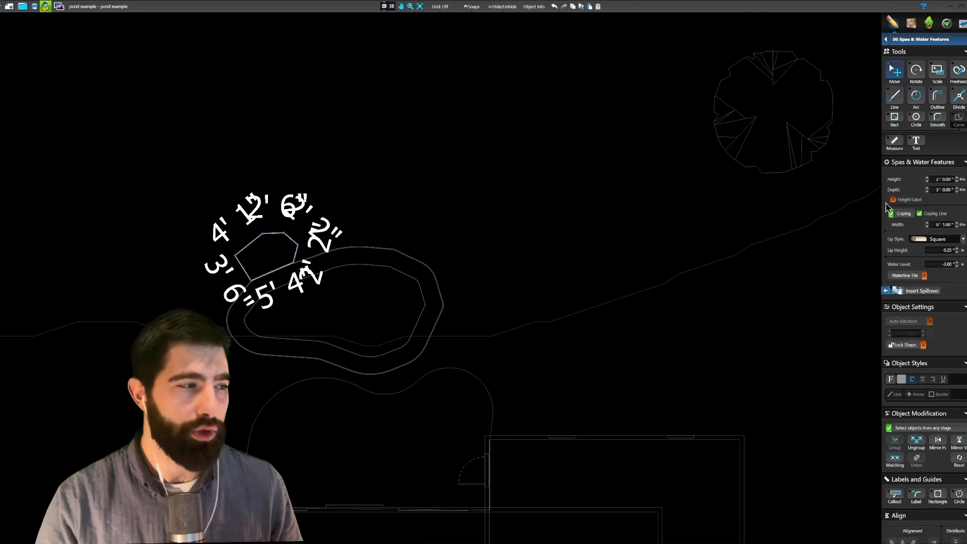
pyautogui.click(927, 191)
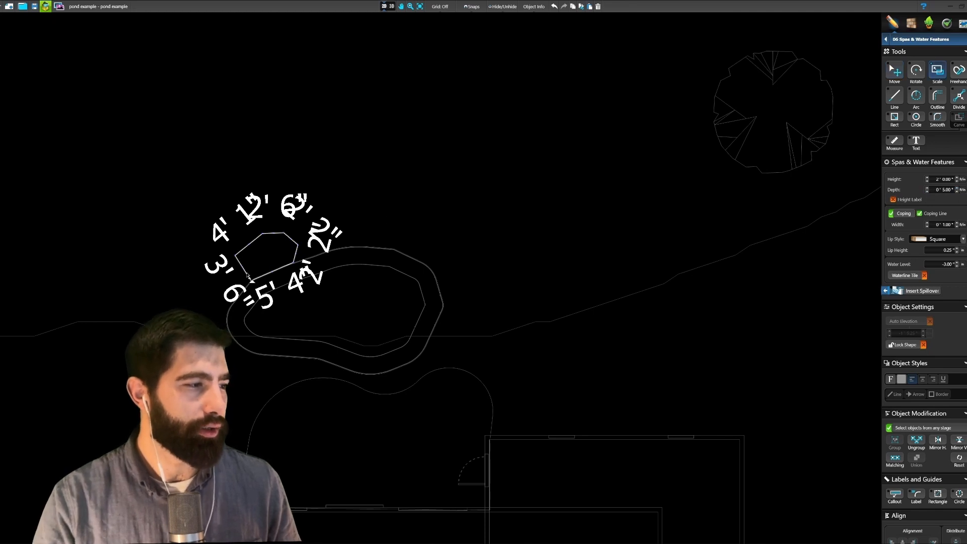
# Smooth the outer corners of the small basin beside the pond into rounded curves.
pyautogui.click(250, 279)
pyautogui.click(251, 280)
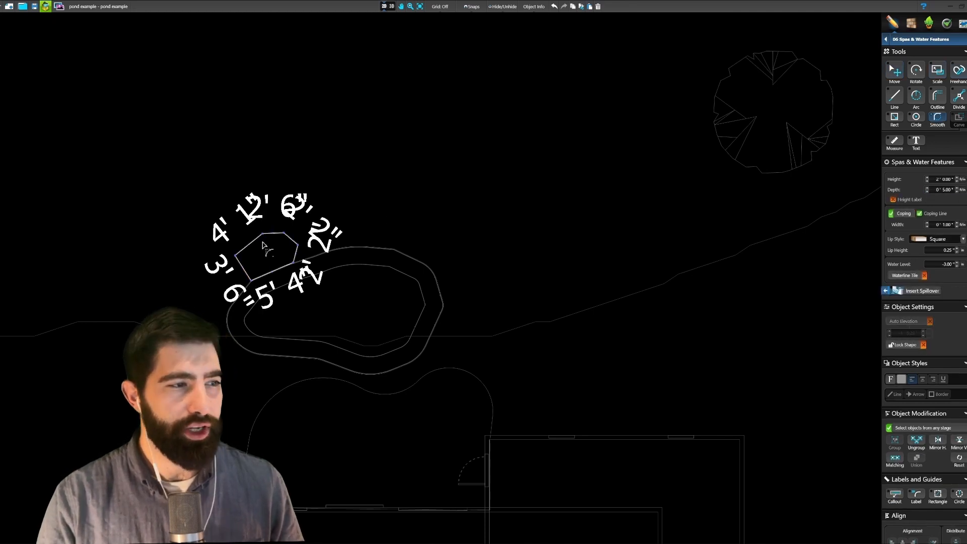
pyautogui.click(262, 235)
pyautogui.click(284, 233)
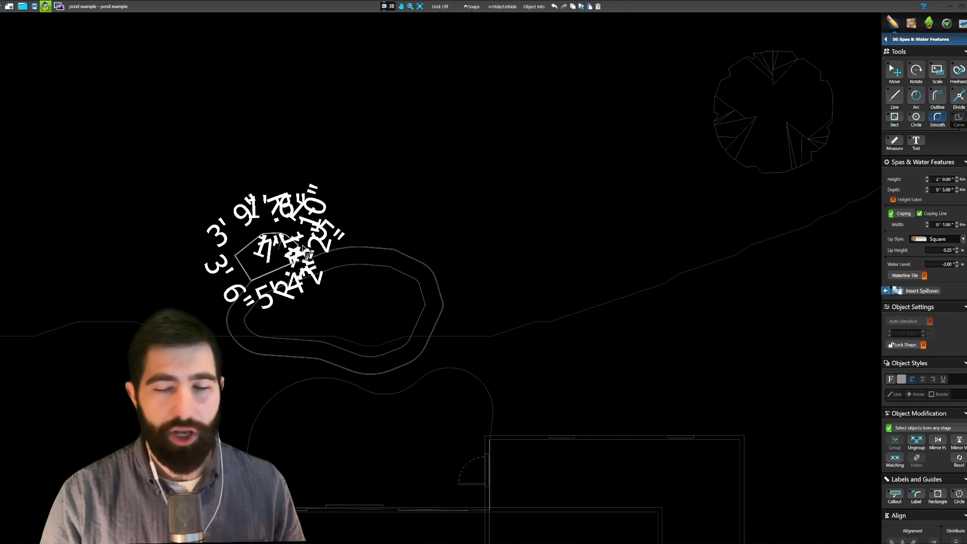
pyautogui.click(297, 245)
pyautogui.click(279, 266)
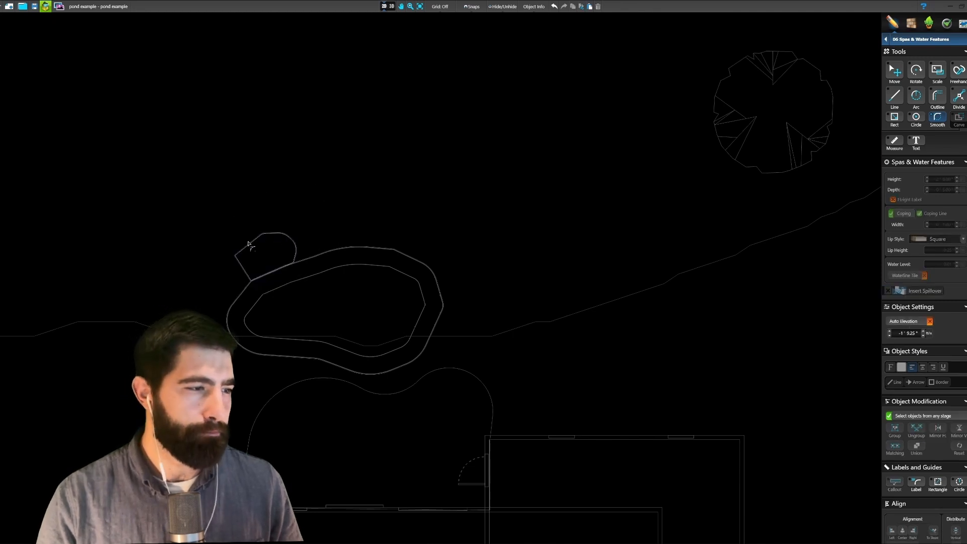
pyautogui.click(237, 256)
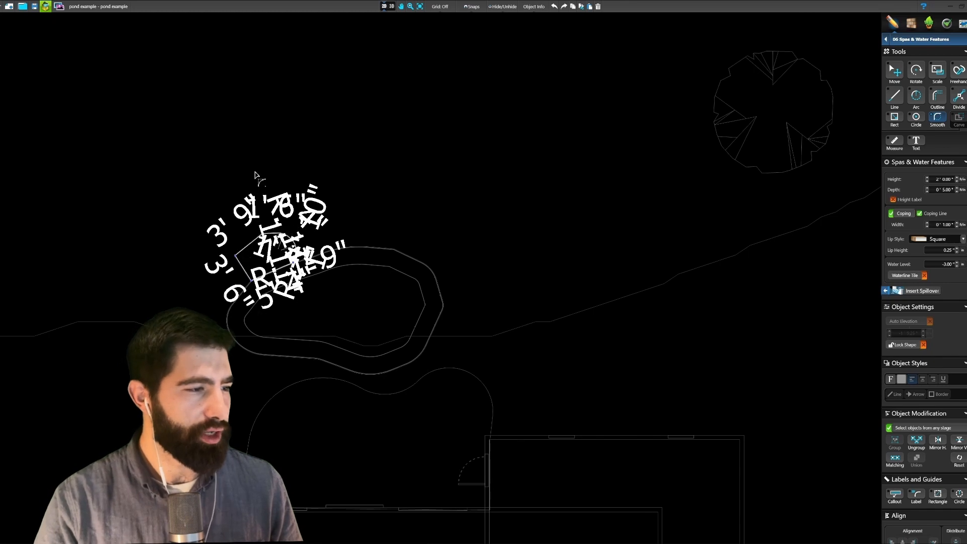
pyautogui.click(320, 133)
# Adjust the small basin's water level in 3D and inspect it beside the pond.
pyautogui.click(391, 6)
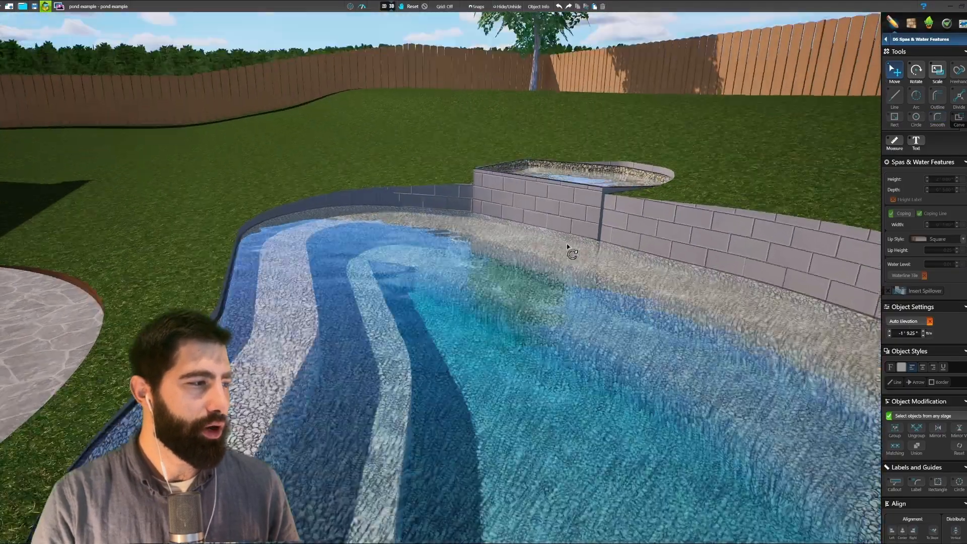
pyautogui.moveTo(567, 247); pyautogui.dragTo(592, 181, button='right')
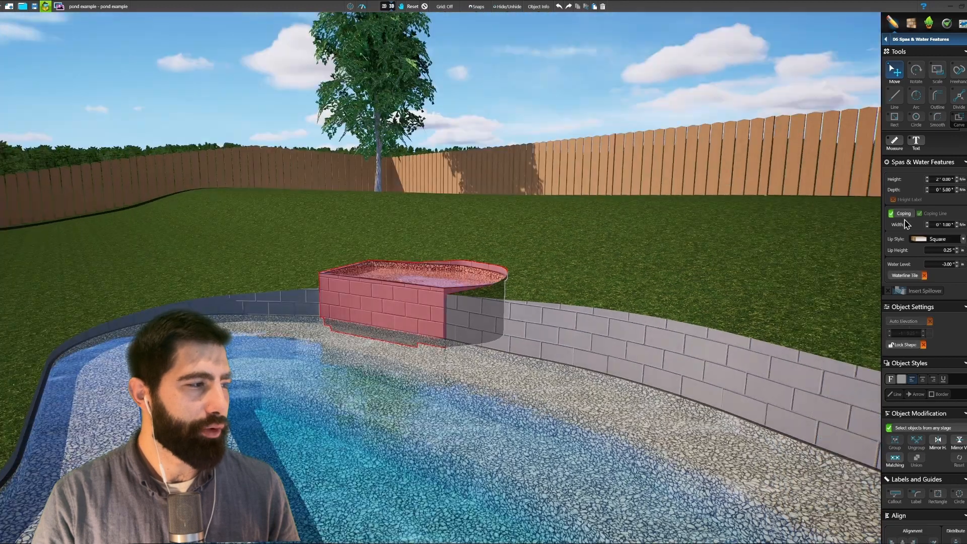
pyautogui.click(957, 263)
pyautogui.click(957, 263)
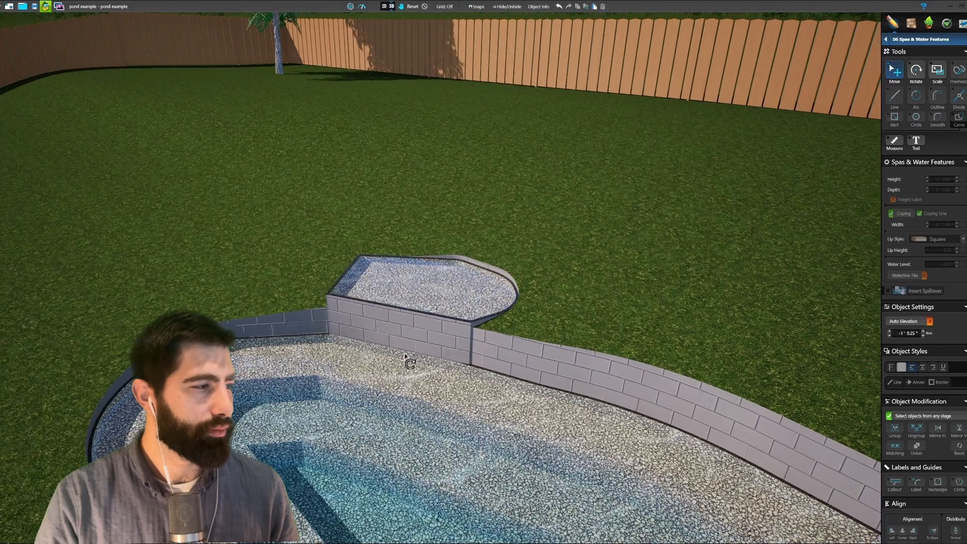
pyautogui.moveTo(407, 360); pyautogui.dragTo(473, 319, button='right')
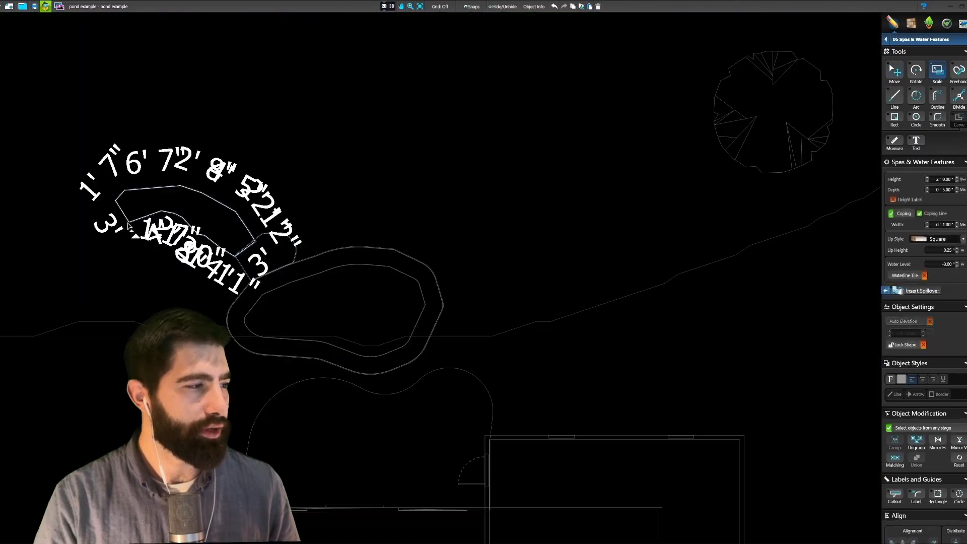
# Smooth the corners of the winding upper basin and set its height to 2 ft 6 in.
pyautogui.moveTo(115, 220); pyautogui.dragTo(206, 263)
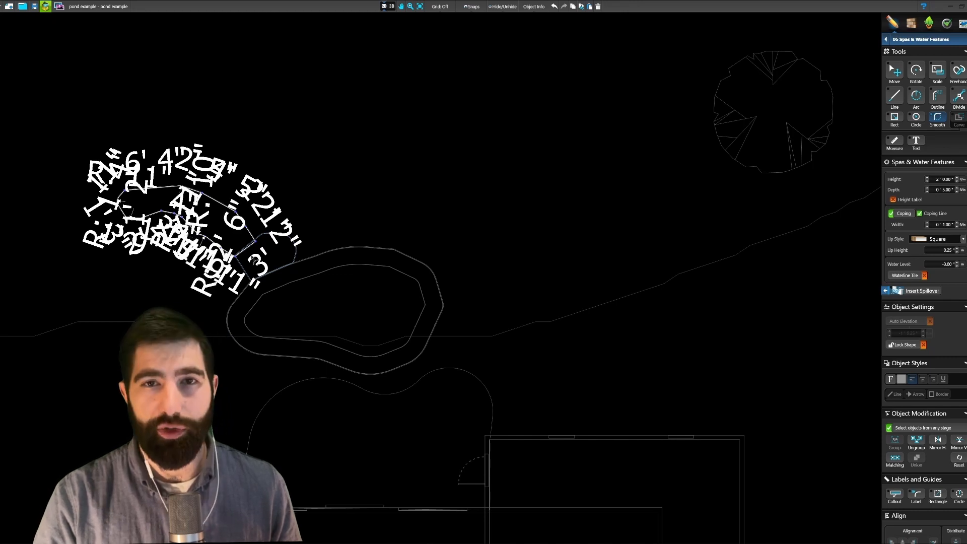
pyautogui.moveTo(236, 211); pyautogui.dragTo(234, 220)
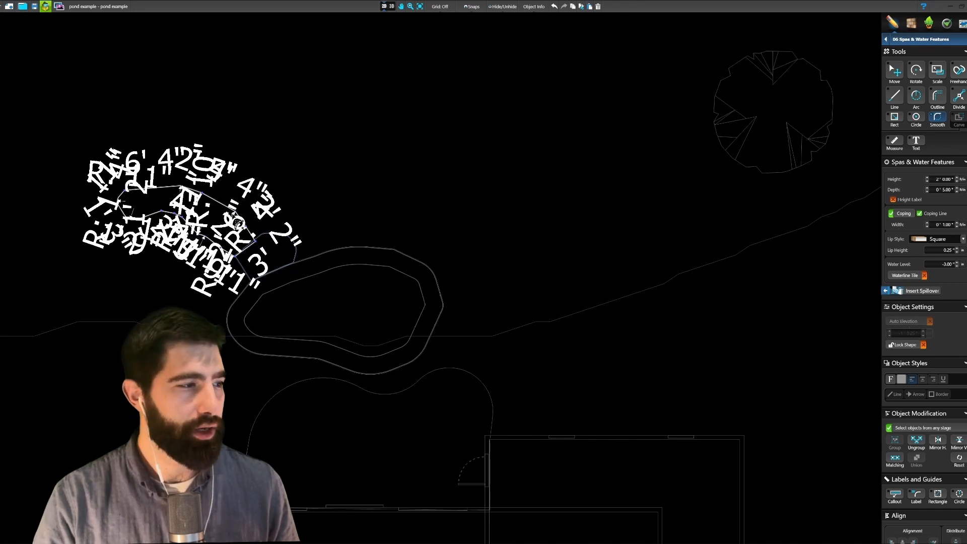
pyautogui.click(956, 178)
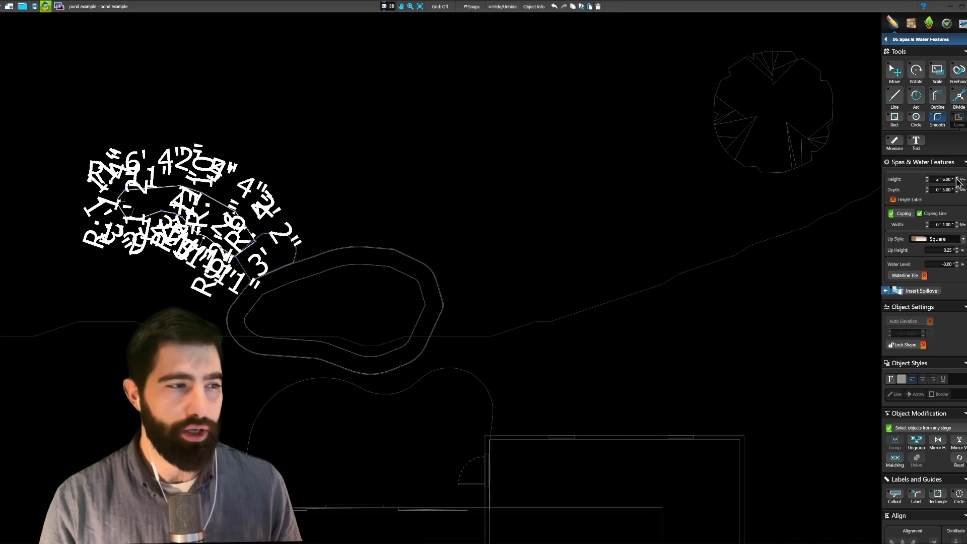
pyautogui.rightClick(361, 231)
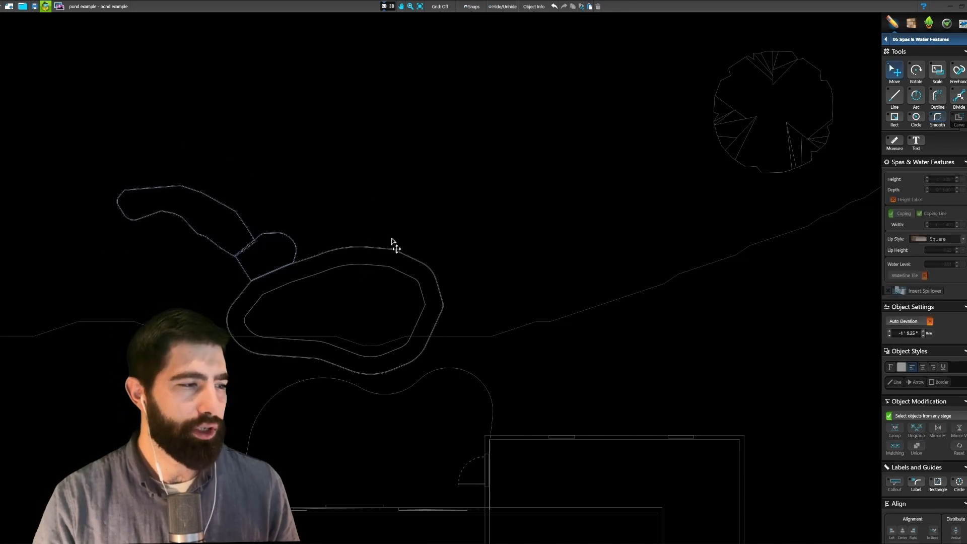
pyautogui.click(392, 7)
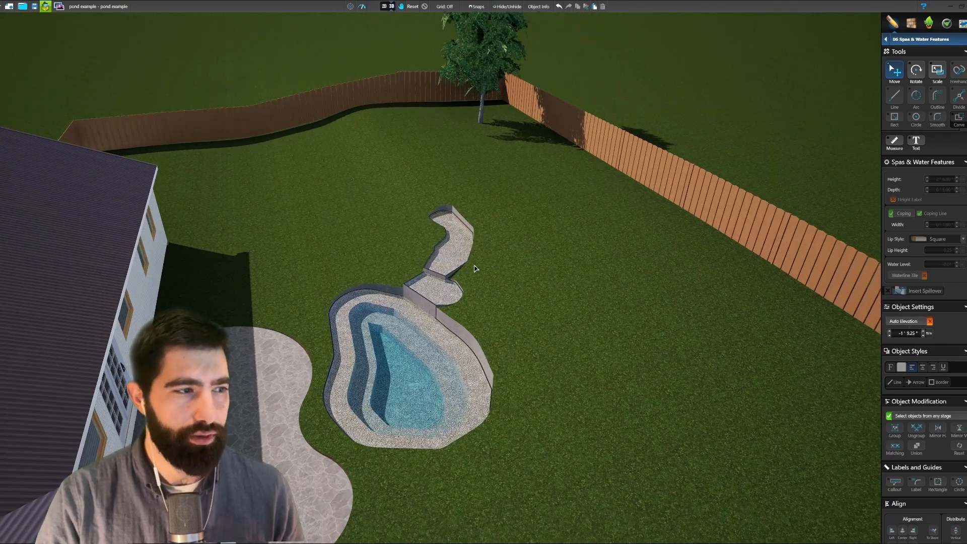
pyautogui.moveTo(345, 254); pyautogui.dragTo(405, 285, button='right')
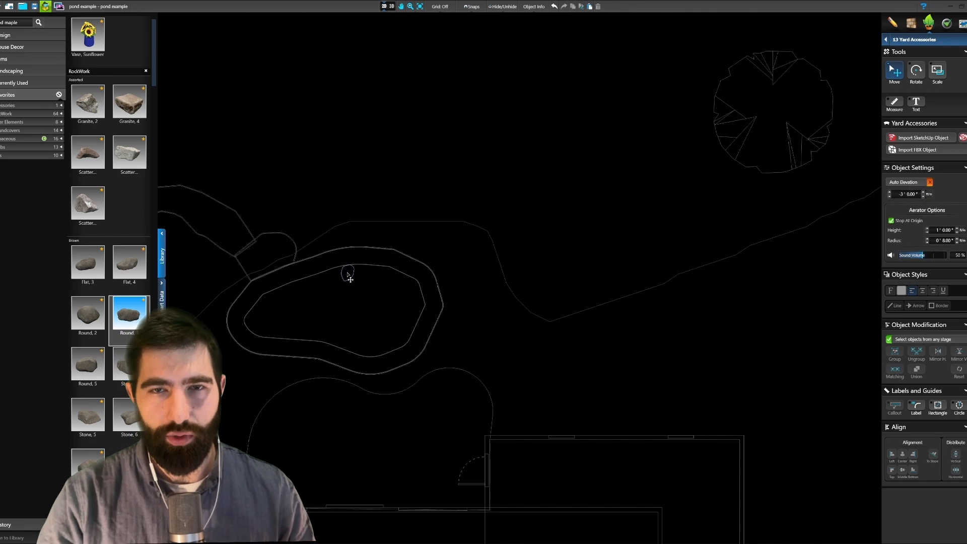
# Place brown Round, 3 and Stone, 7 rocks and dark gray Boulder, 1 rocks around the pond's inner ledge.
pyautogui.click(348, 273)
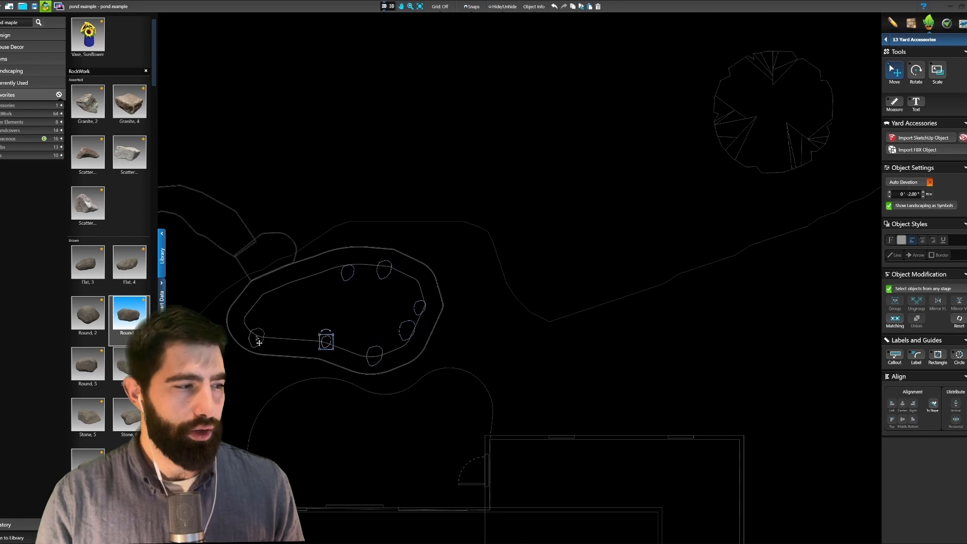
pyautogui.click(285, 290)
pyautogui.scroll(-1, 109, 302)
pyautogui.click(87, 378)
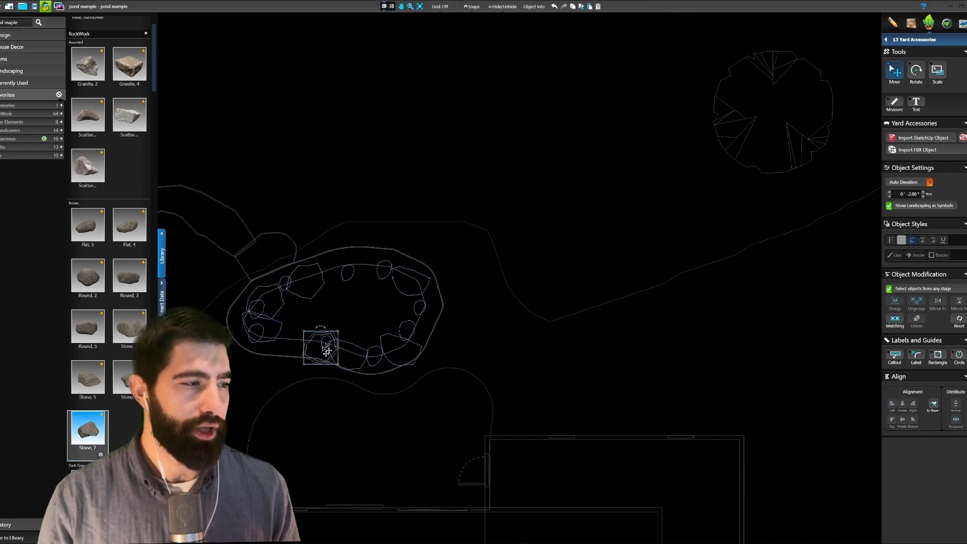
pyautogui.scroll(-1, 103, 453)
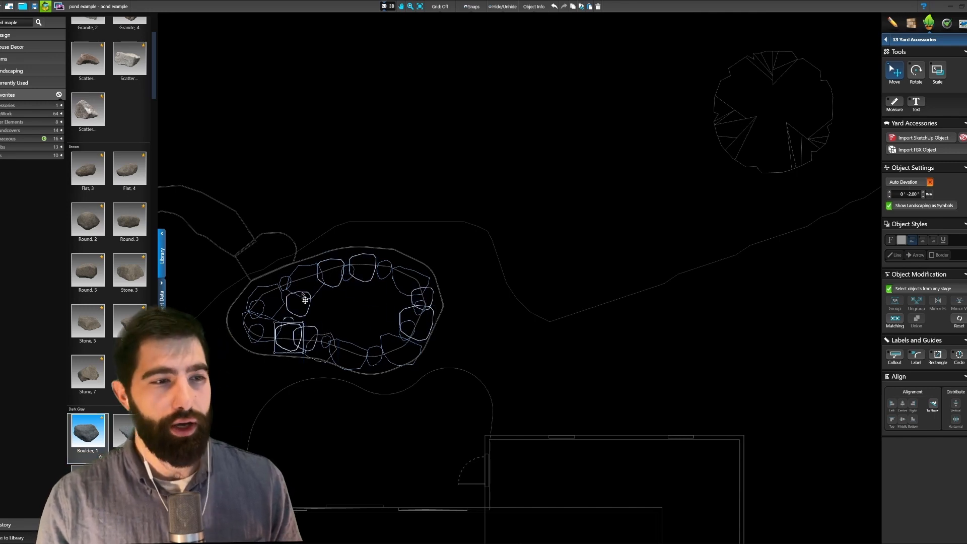
pyautogui.moveTo(342, 297); pyautogui.dragTo(288, 298)
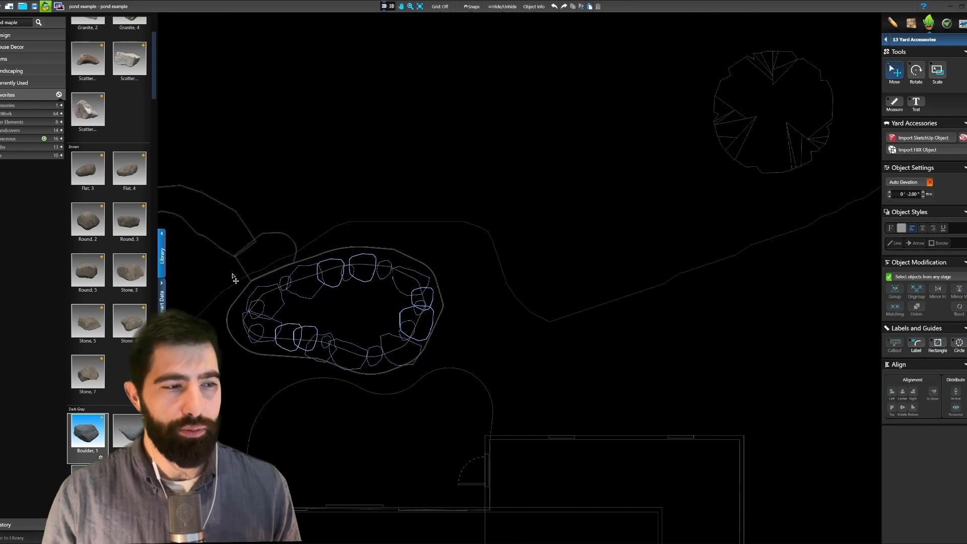
# Limit selection to the current stage, then group all the pond rocks and set the group's elevation to -3 ft.
pyautogui.moveTo(458, 368); pyautogui.dragTo(459, 370)
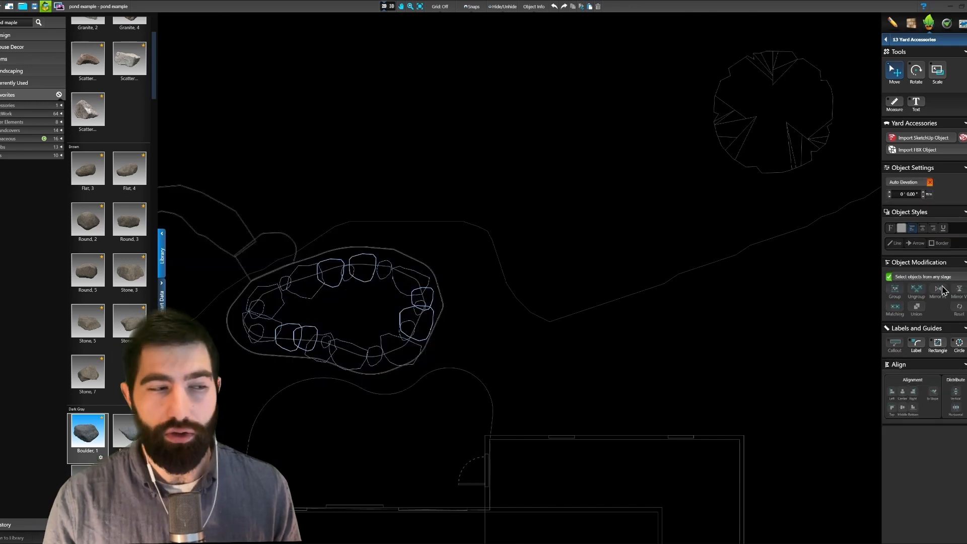
pyautogui.moveTo(453, 370); pyautogui.dragTo(453, 370)
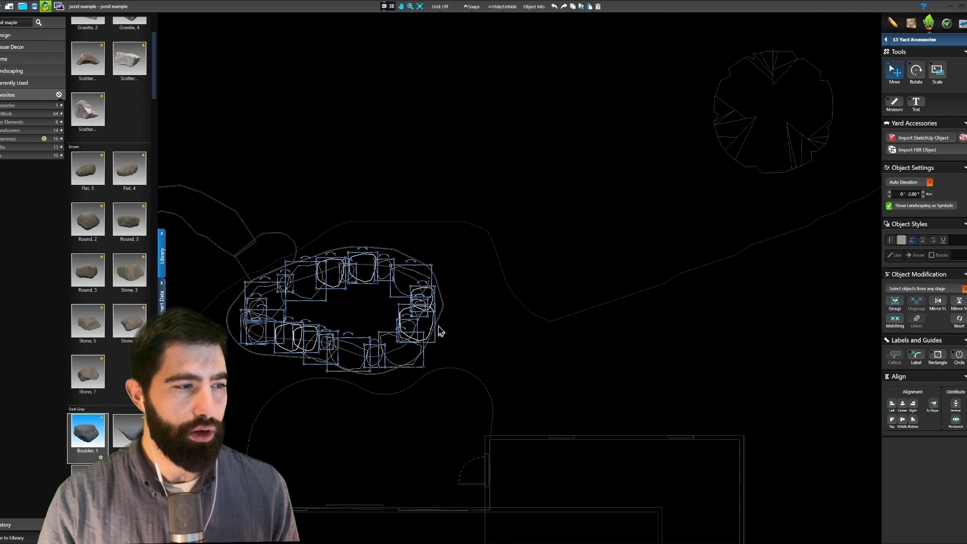
pyautogui.hotkey('ctrl', 'g')
pyautogui.click(890, 196)
pyautogui.click(890, 196)
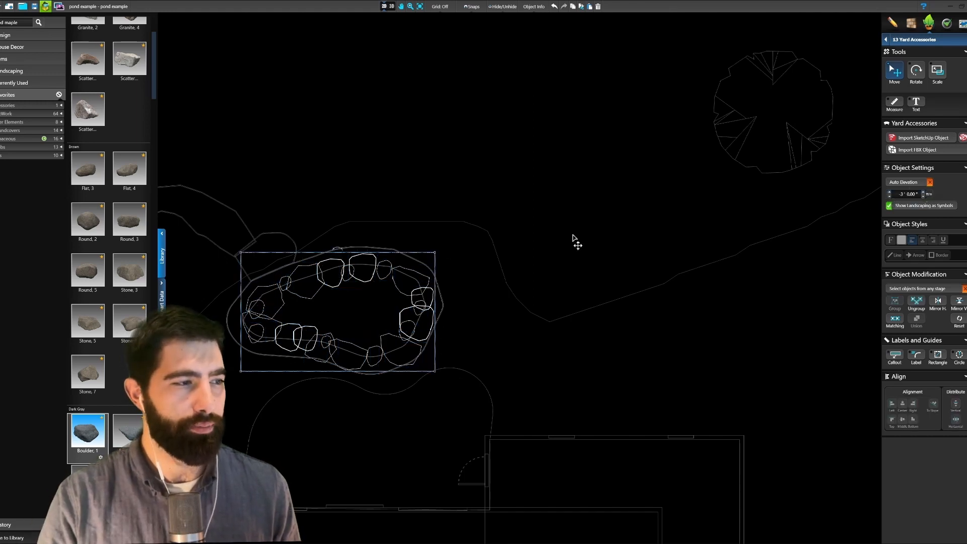
# In 3D, raise the rock group vertically to an elevation of -1 ft 10.5 in.
pyautogui.click(391, 6)
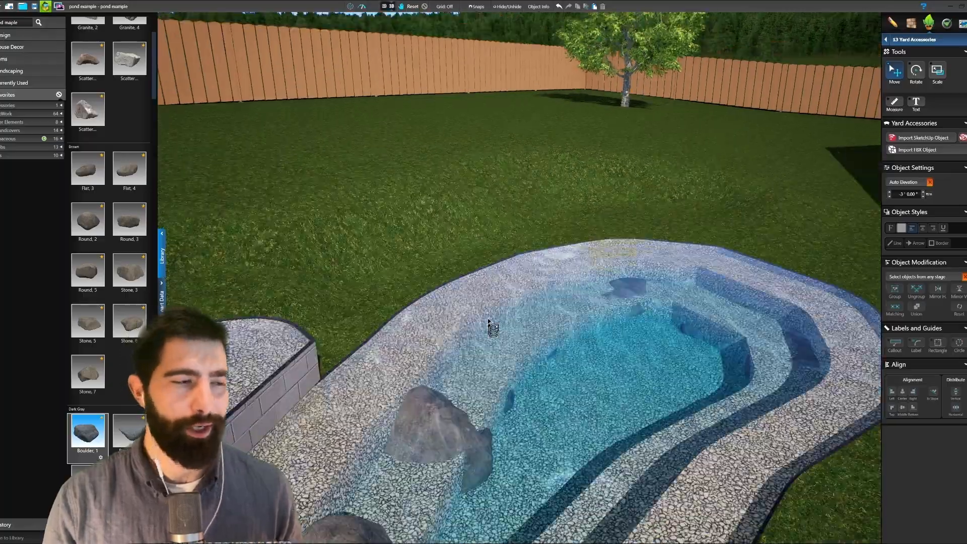
pyautogui.moveTo(488, 321)
pyautogui.mouseDown()
pyautogui.moveTo(512, 325)
pyautogui.moveTo(503, 336)
pyautogui.moveTo(474, 328)
pyautogui.moveTo(483, 335)
pyautogui.mouseUp()
pyautogui.click(518, 211)
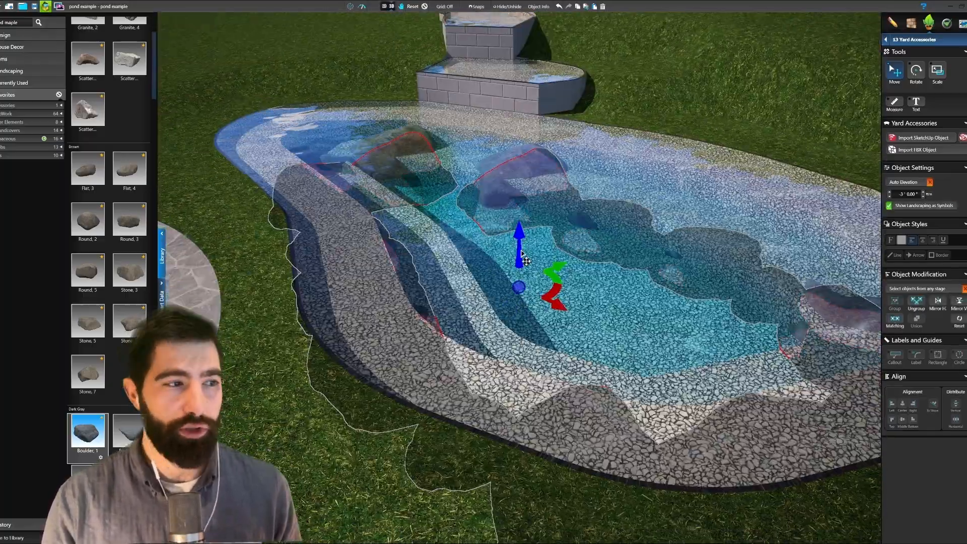
pyautogui.moveTo(524, 259); pyautogui.dragTo(530, 198)
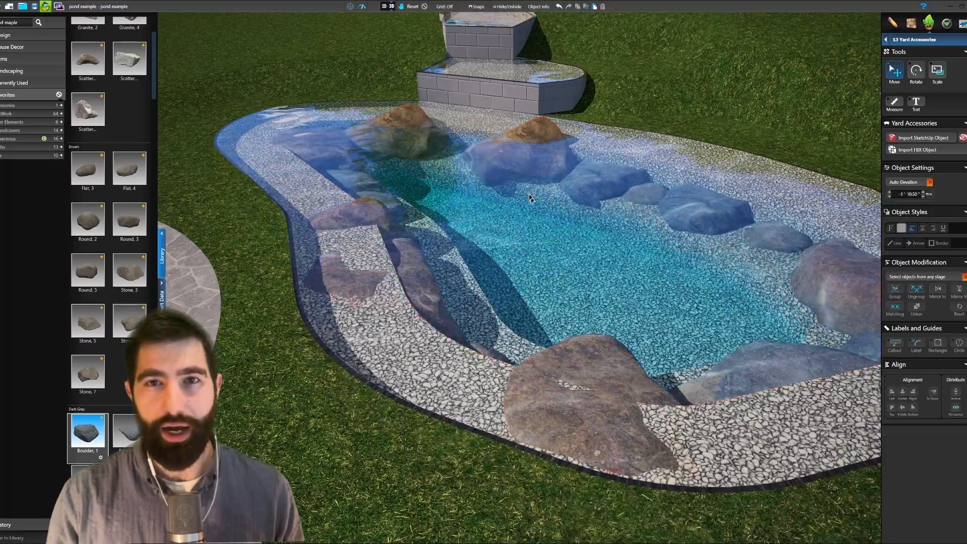
# Inspect the raised rocks around the pond and open their group for editing individual rocks.
pyautogui.scroll(-3, 530, 198)
pyautogui.moveTo(530, 198); pyautogui.dragTo(492, 215, button='right')
pyautogui.scroll(-4, 493, 215)
pyautogui.scroll(4, 454, 242)
pyautogui.moveTo(443, 257); pyautogui.dragTo(303, 283, button='right')
pyautogui.click(304, 282)
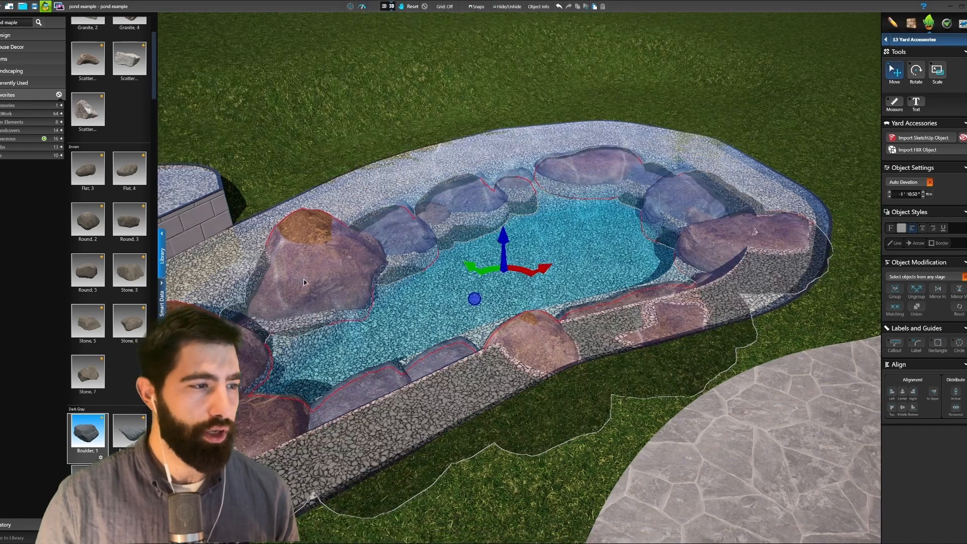
pyautogui.doubleClick(304, 283)
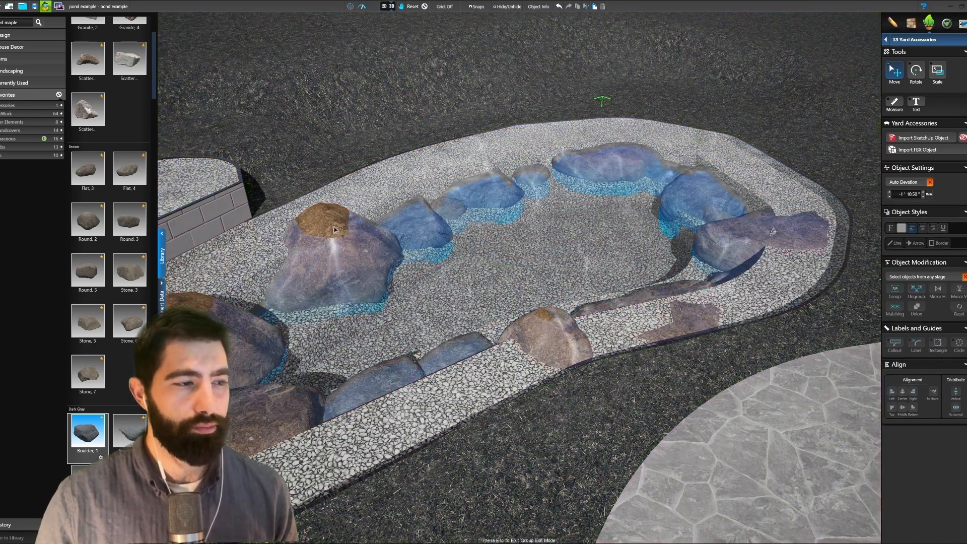
# Tilt and raise the brown-topped boulder on the pond's inner ledge beside the lower spillover basin.
pyautogui.doubleClick(334, 230)
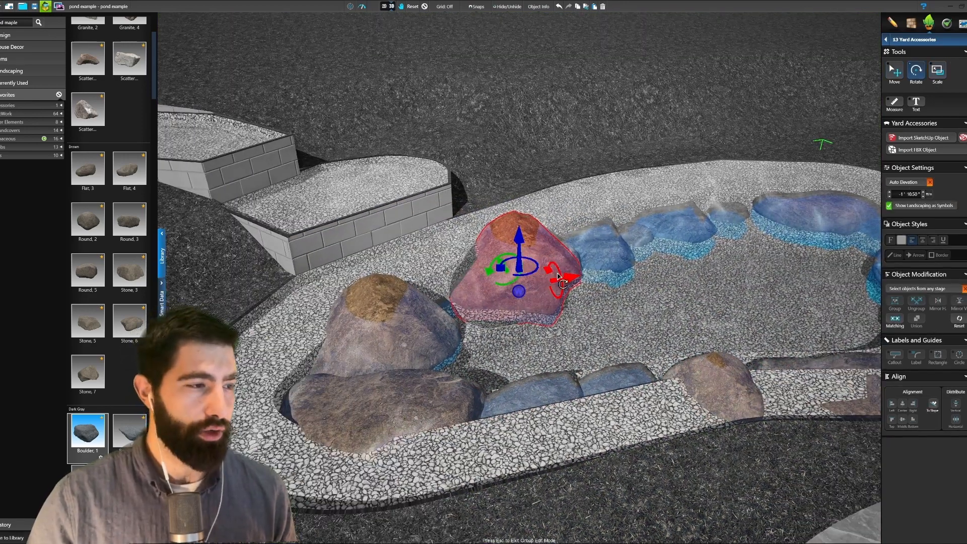
pyautogui.moveTo(559, 276); pyautogui.dragTo(554, 268)
pyautogui.moveTo(517, 235); pyautogui.dragTo(515, 114)
# Raise the neighboring boulder at the pond's rounded end and shift it horizontally toward the ledge wall.
pyautogui.doubleClick(414, 311)
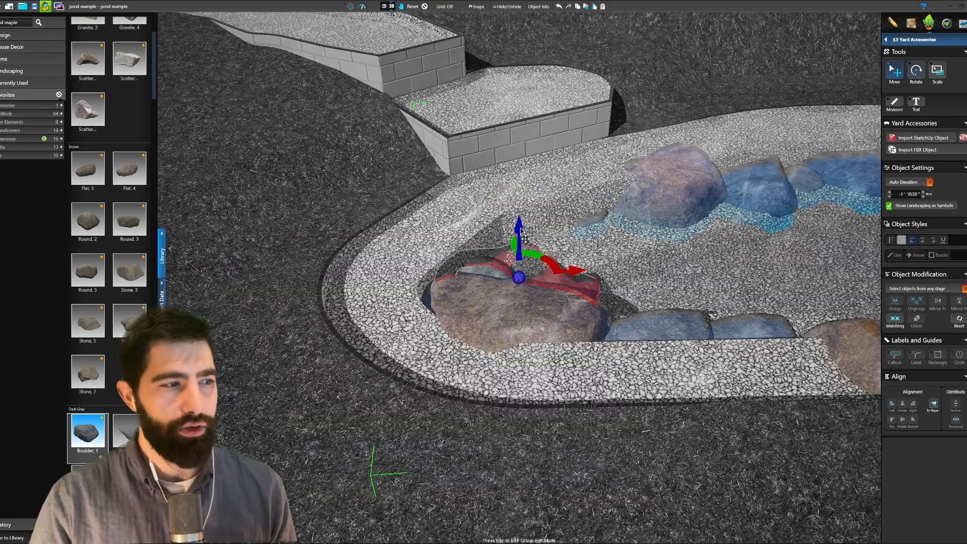
pyautogui.moveTo(521, 231)
pyautogui.mouseDown()
pyautogui.moveTo(521, 204)
pyautogui.moveTo(520, 214)
pyautogui.mouseUp()
pyautogui.moveTo(609, 393); pyautogui.dragTo(545, 315, button='middle')
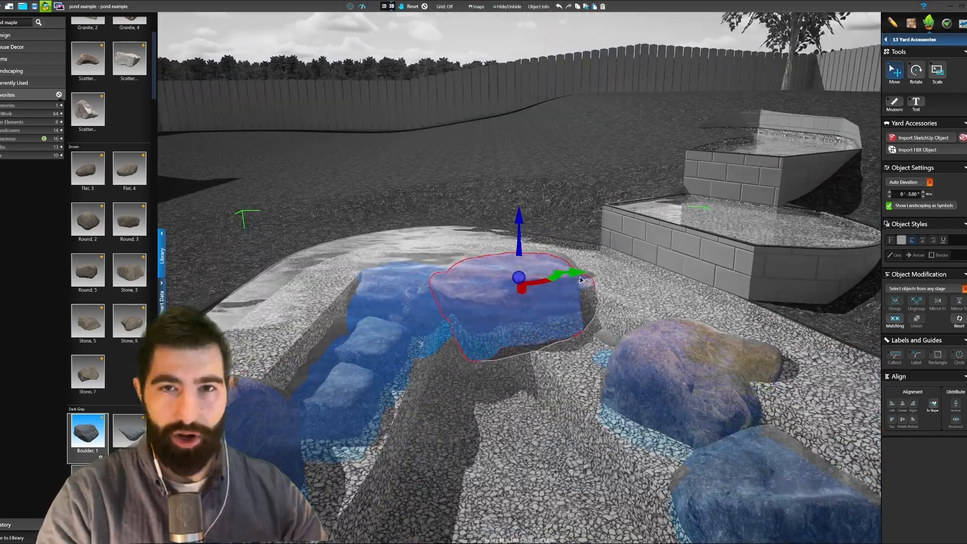
pyautogui.moveTo(569, 273); pyautogui.dragTo(604, 274)
# Raise the sunken boulder at the pond's rounded end to -1 ft 3.5 in and rotate it to fit the curve.
pyautogui.click(393, 313)
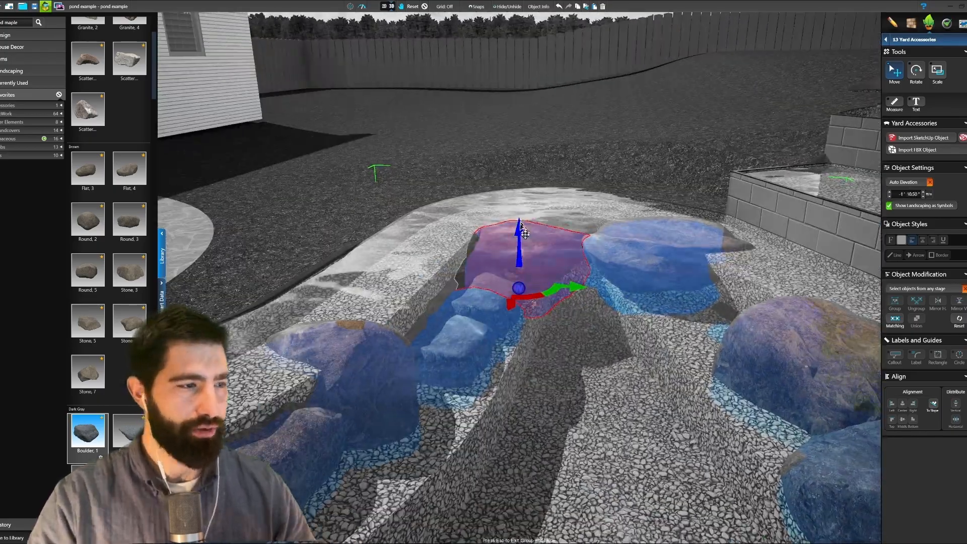
pyautogui.moveTo(519, 241); pyautogui.dragTo(519, 221)
pyautogui.moveTo(561, 272); pyautogui.dragTo(586, 351, button='middle')
pyautogui.keyDown('shift'); pyautogui.moveTo(533, 273); pyautogui.dragTo(503, 273); pyautogui.keyUp('shift')
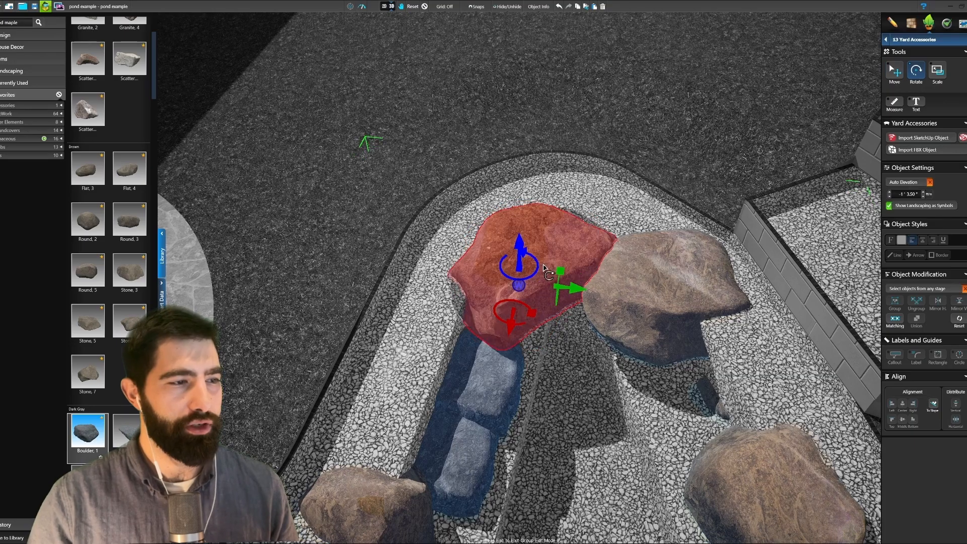
pyautogui.moveTo(526, 318)
pyautogui.keyDown('shift'); pyautogui.mouseDown()
pyautogui.moveTo(513, 320)
pyautogui.moveTo(515, 304)
pyautogui.mouseUp(); pyautogui.keyUp('shift')
# Rotate the adjoining boulder beside the lower basin and raise the small rock in the gap next to it.
pyautogui.click(644, 297)
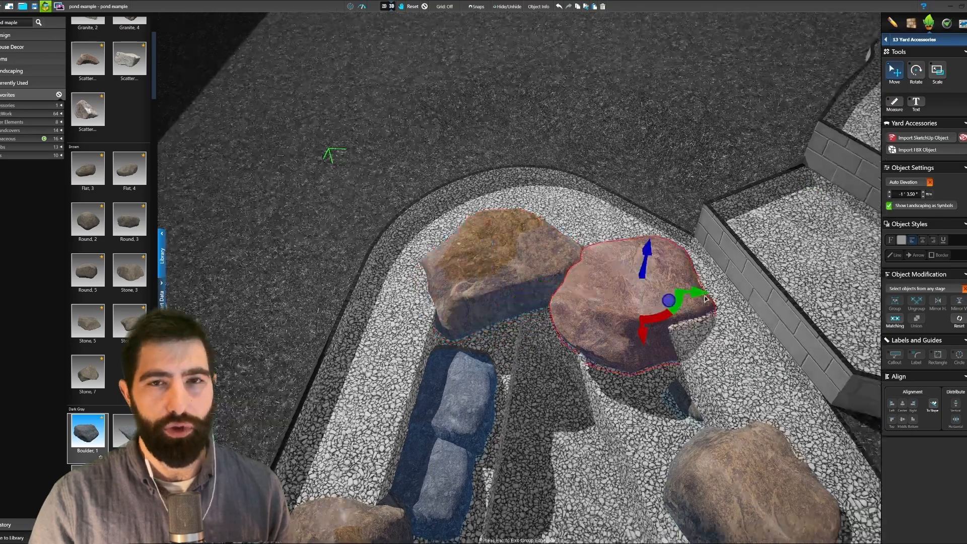
pyautogui.press('r')
pyautogui.click(584, 373)
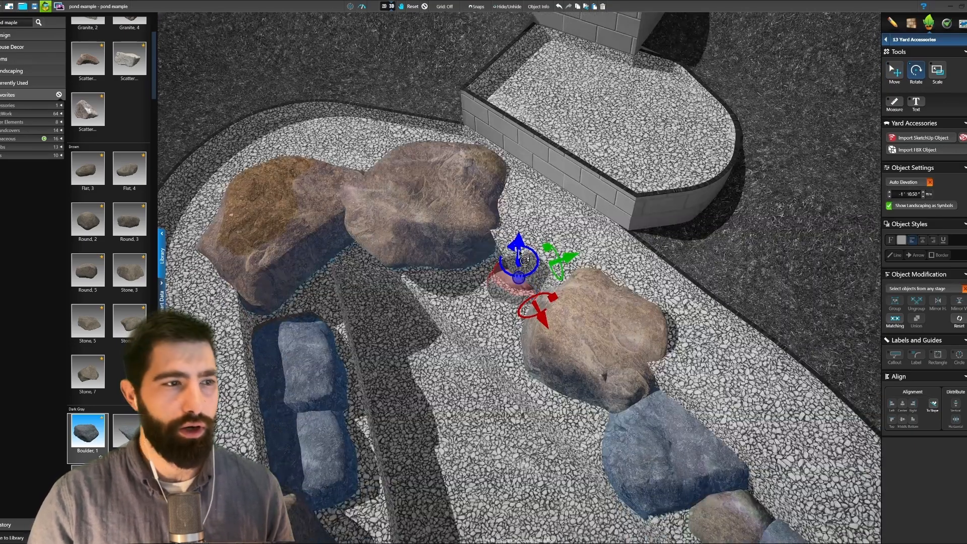
pyautogui.moveTo(519, 241); pyautogui.dragTo(518, 226)
pyautogui.press('r')
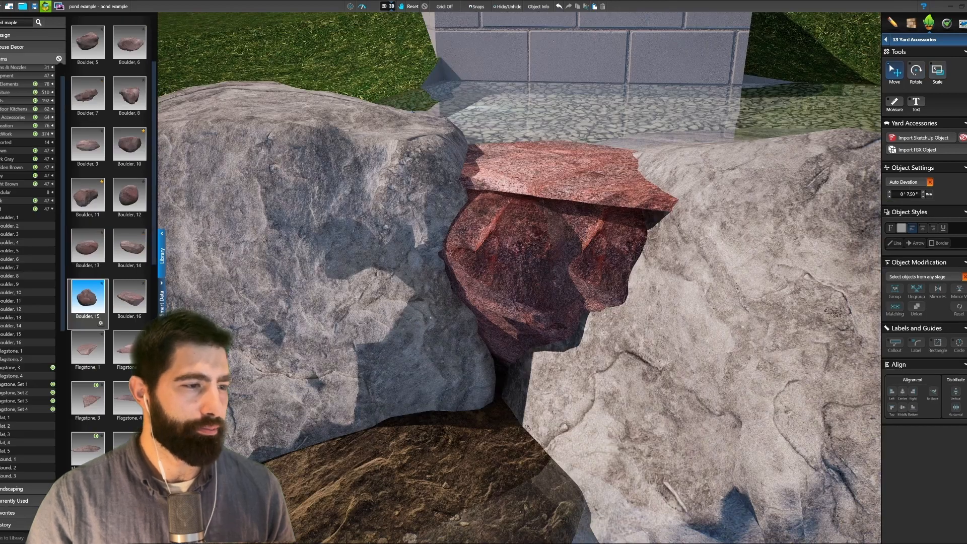
# Insert a Waterfall, Cascade from the Water Features library among the spillway boulders.
pyautogui.scroll(-5, 632, 272)
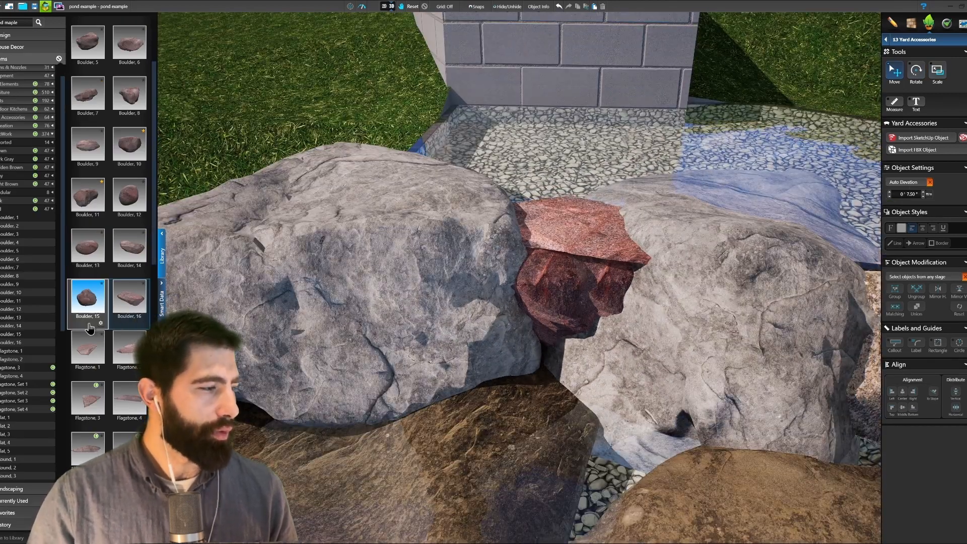
pyautogui.click(7, 133)
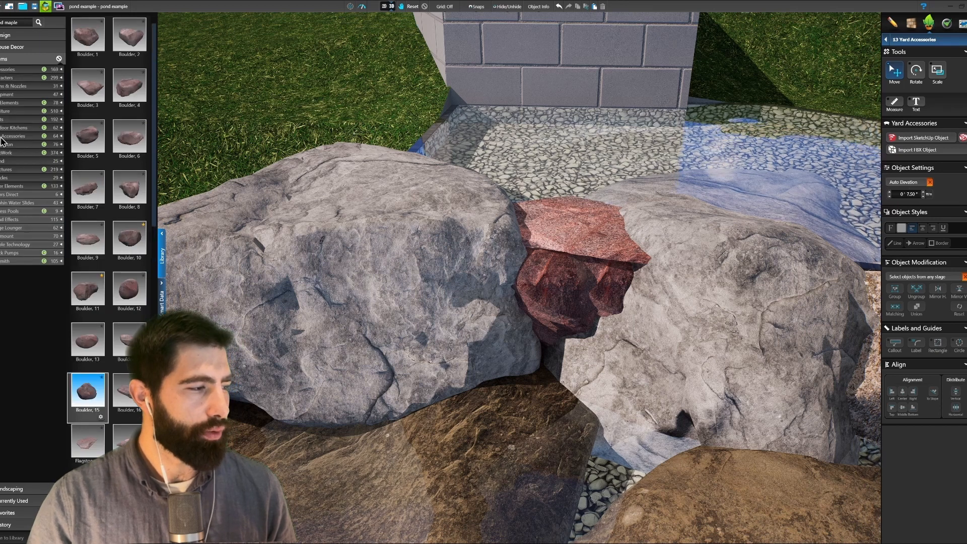
pyautogui.click(5, 186)
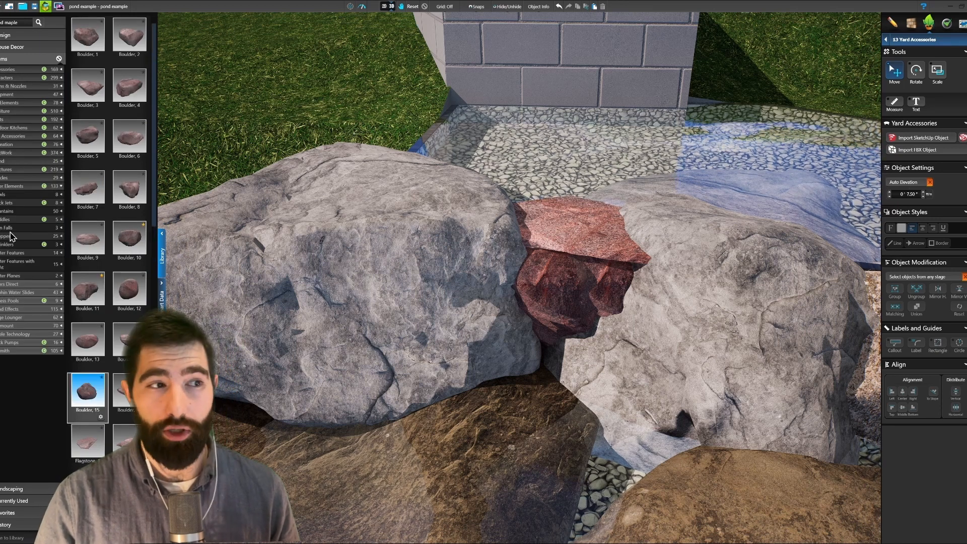
pyautogui.click(15, 253)
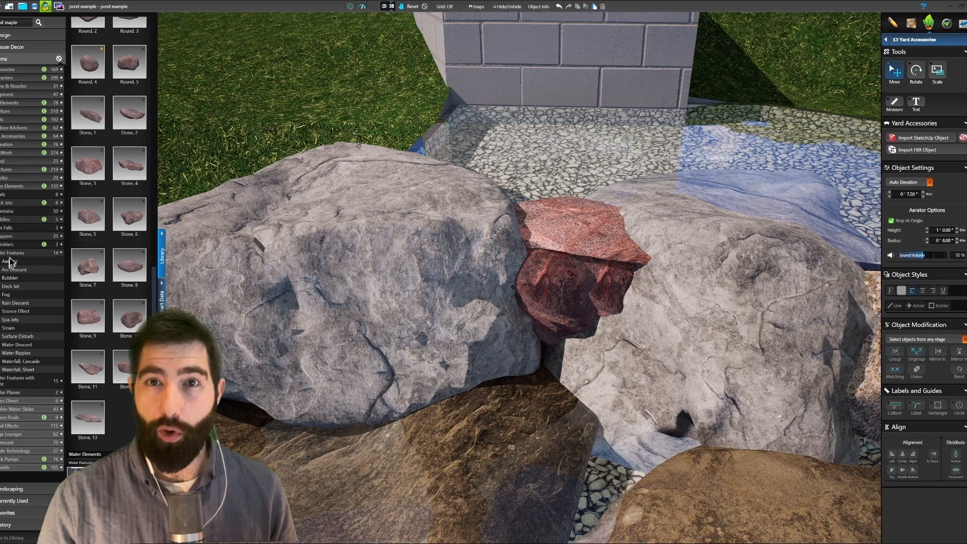
pyautogui.scroll(-2, 99, 440)
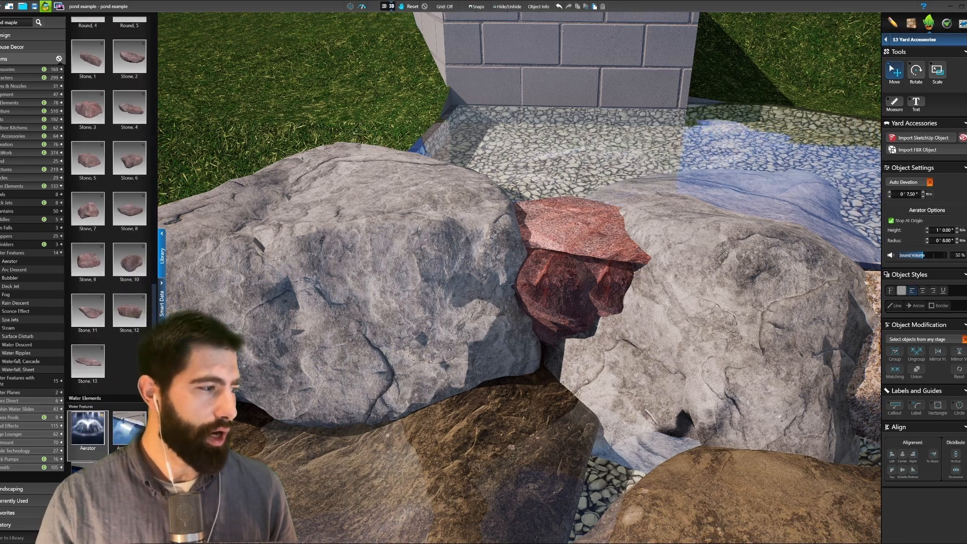
pyautogui.scroll(-4, 96, 448)
pyautogui.scroll(-3, 94, 429)
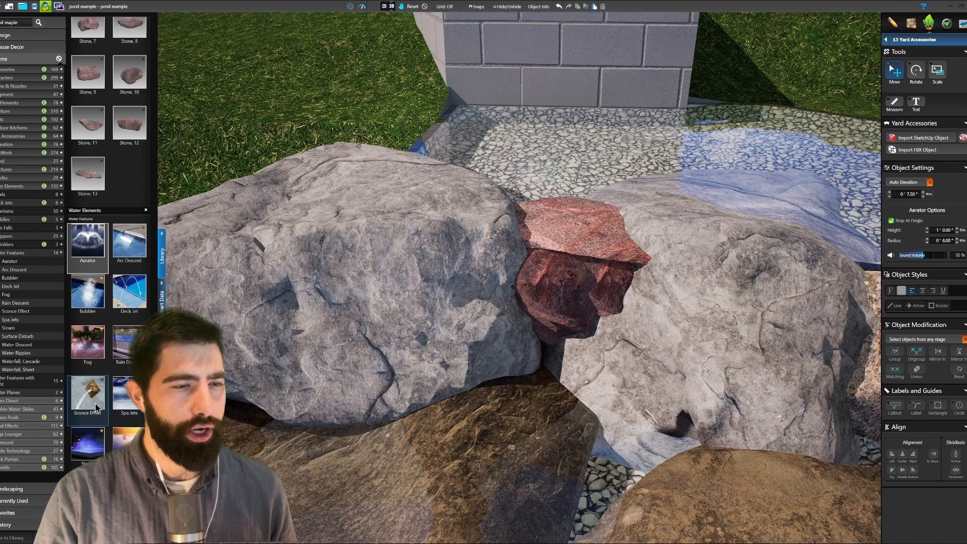
pyautogui.scroll(-2, 100, 440)
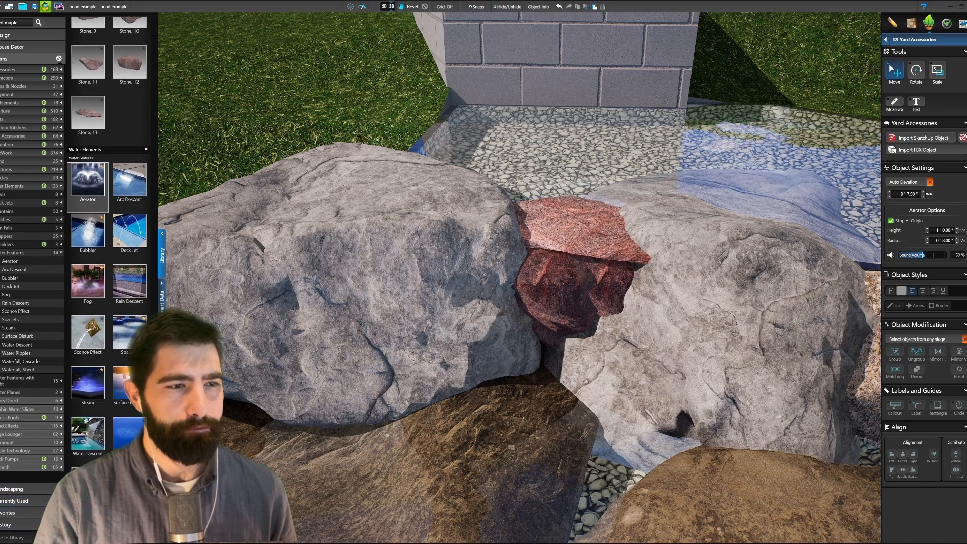
pyautogui.click(90, 483)
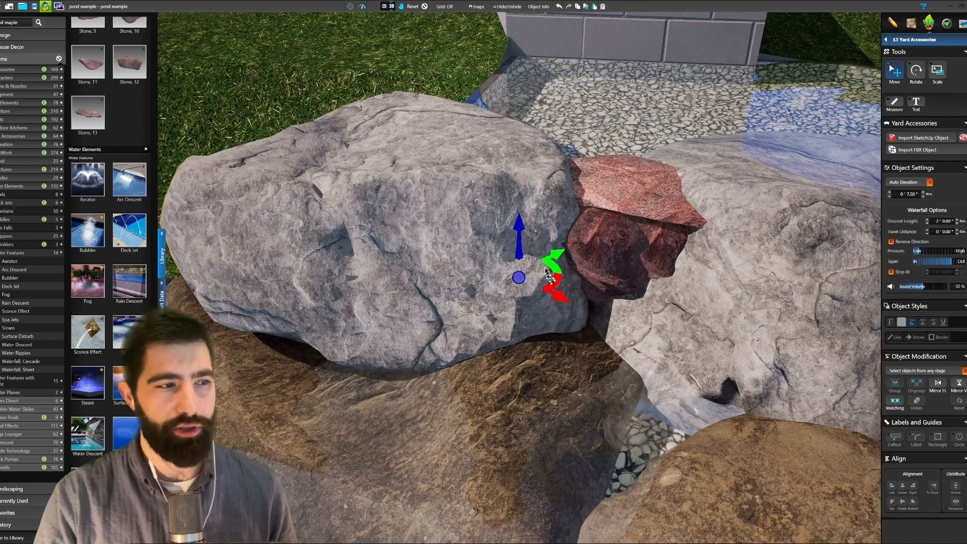
# Reposition the cascade waterfall near the red spillway rock and set its elevation to 1 ft 2 in.
pyautogui.moveTo(549, 276); pyautogui.dragTo(540, 121)
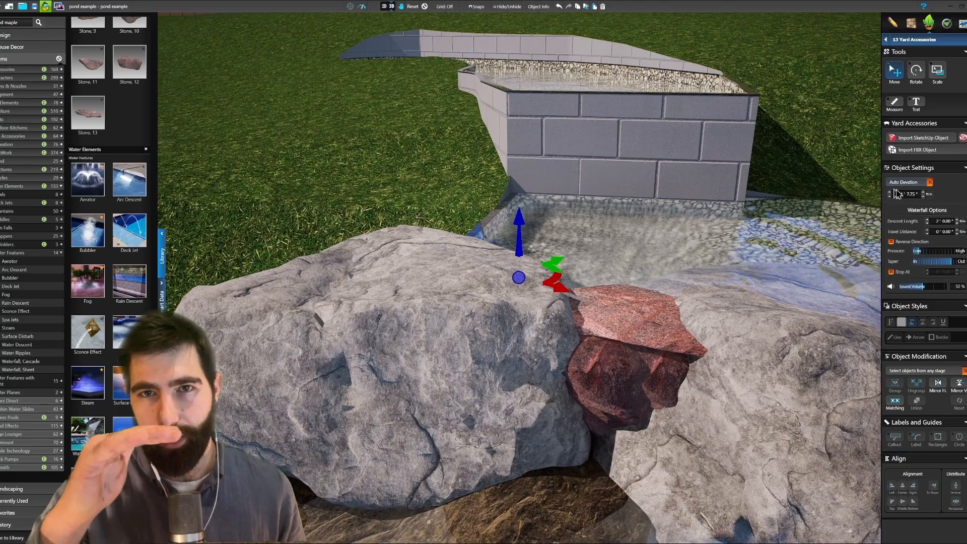
pyautogui.moveTo(610, 330); pyautogui.dragTo(587, 323, button='middle')
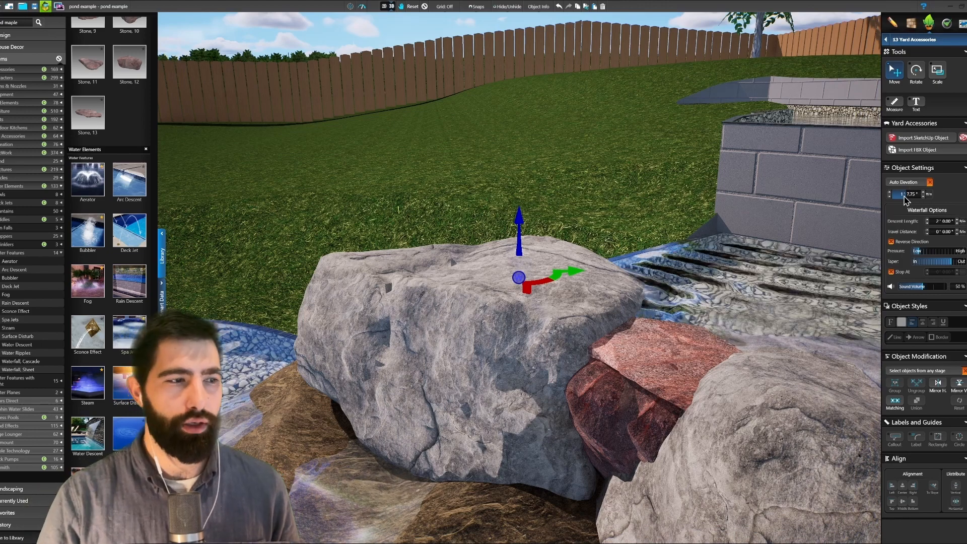
pyautogui.write('2')
pyautogui.press('Return')
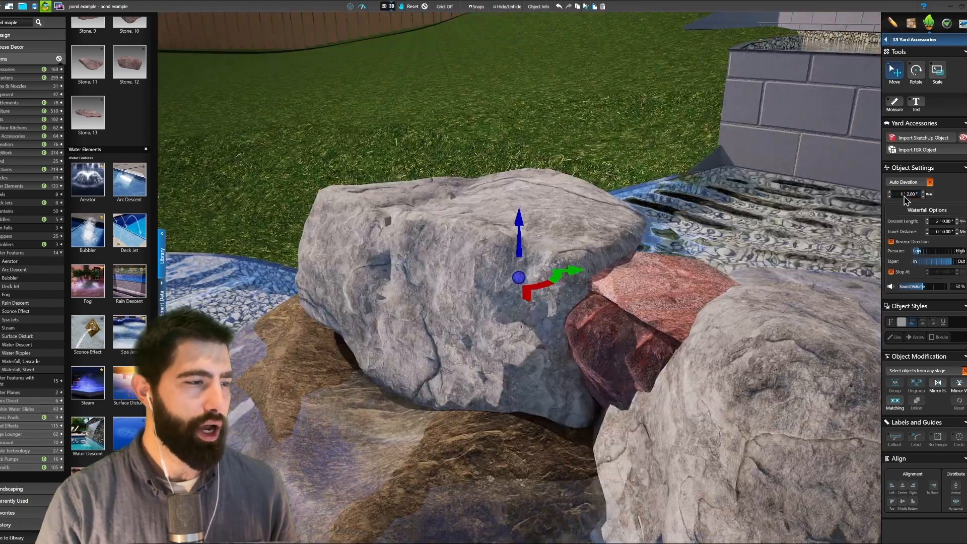
# Align the cascade waterfall with the red spillway rock and set its travel distance to 2 ft.
pyautogui.moveTo(529, 300); pyautogui.dragTo(551, 351)
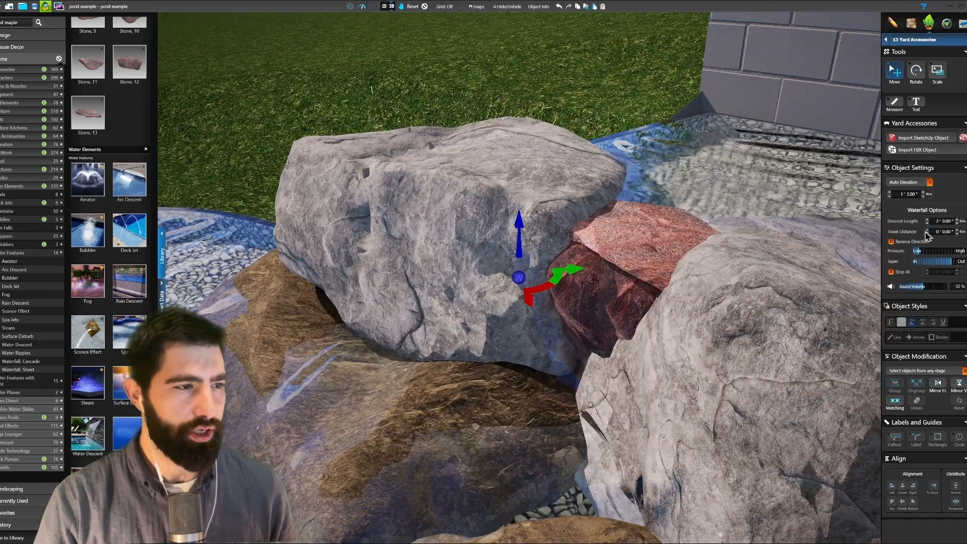
pyautogui.click(927, 230)
pyautogui.click(927, 229)
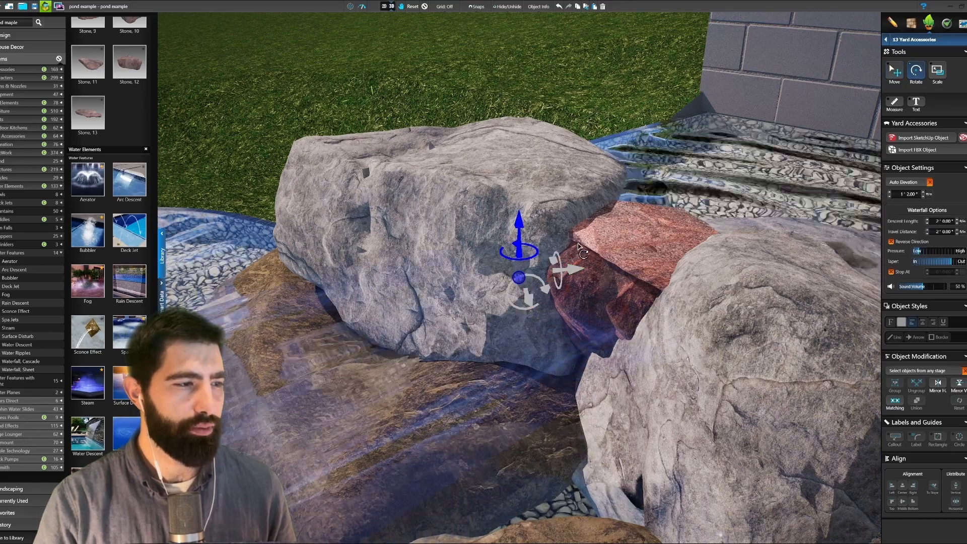
pyautogui.press('m')
pyautogui.moveTo(559, 262); pyautogui.dragTo(555, 281, button='middle')
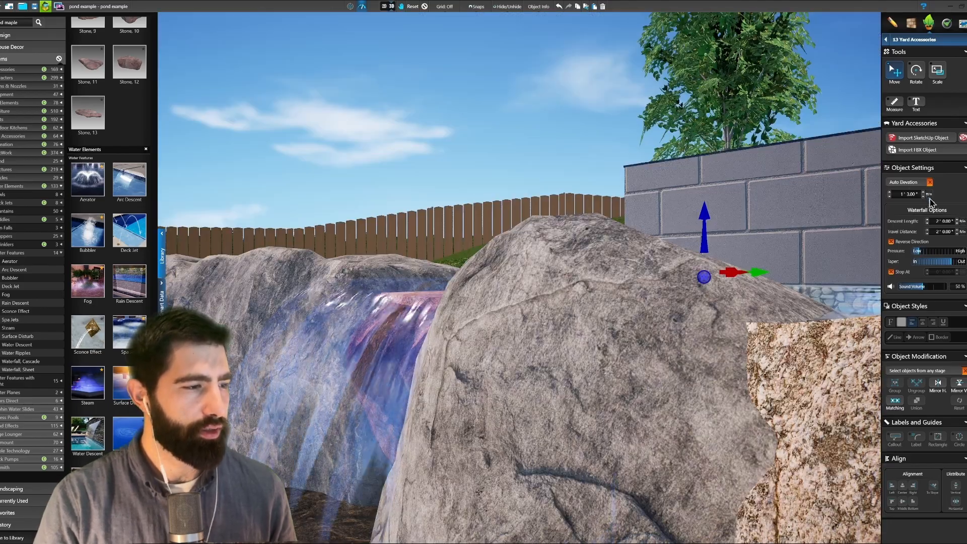
# Lower the second waterfall to 1 ft 2.5 in and raise the tan spillway rock beneath it to 7.25 in.
pyautogui.click(923, 196)
pyautogui.moveTo(304, 381); pyautogui.dragTo(292, 388, button='middle')
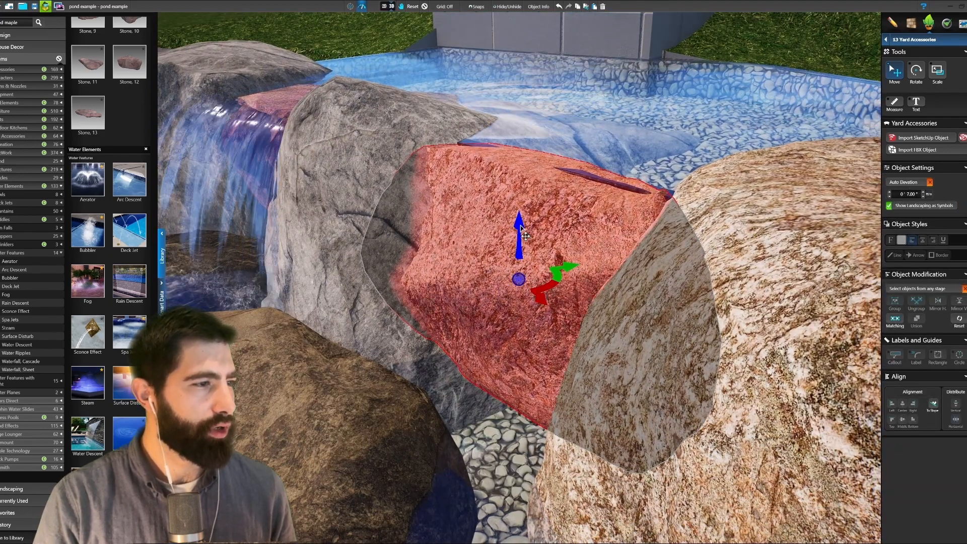
pyautogui.moveTo(522, 229); pyautogui.dragTo(521, 225)
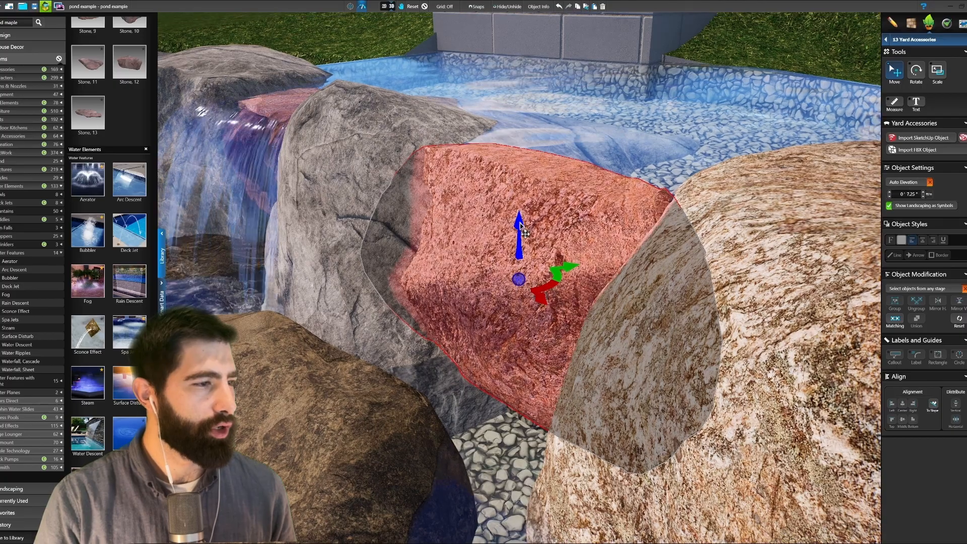
pyautogui.press('Escape')
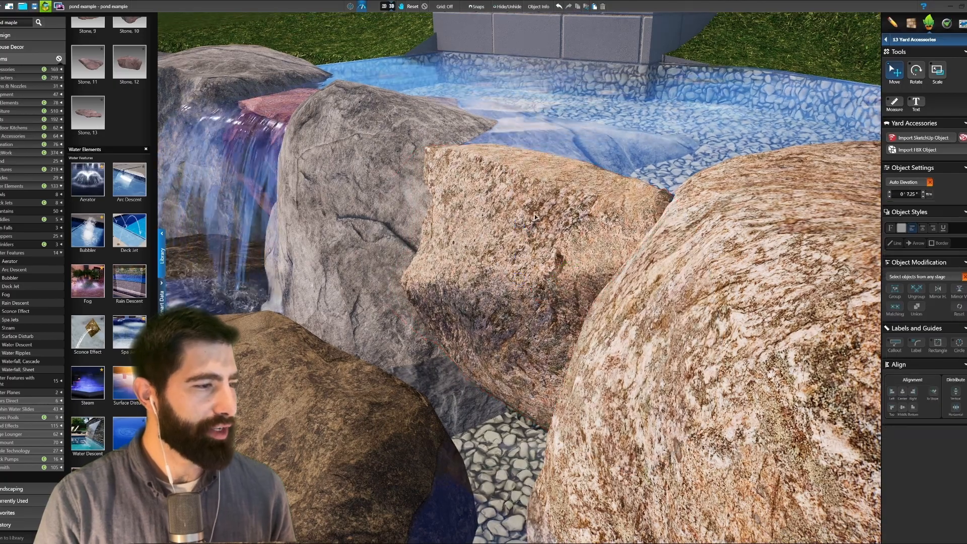
# Select the waterfall spilling over the tan rock and set its elevation to 1 ft 2 in.
pyautogui.click(629, 176)
pyautogui.scroll(-2, 541, 303)
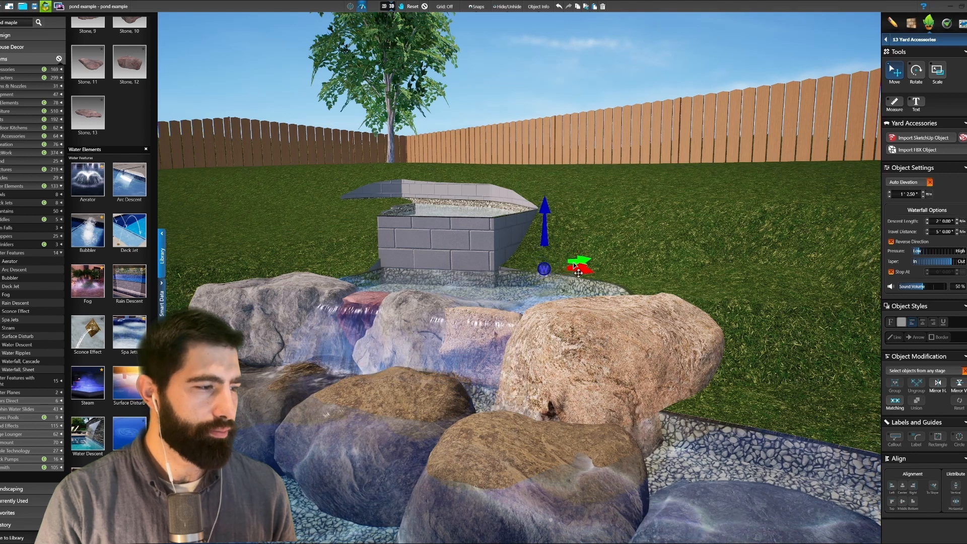
pyautogui.moveTo(574, 266); pyautogui.dragTo(569, 273, button='middle')
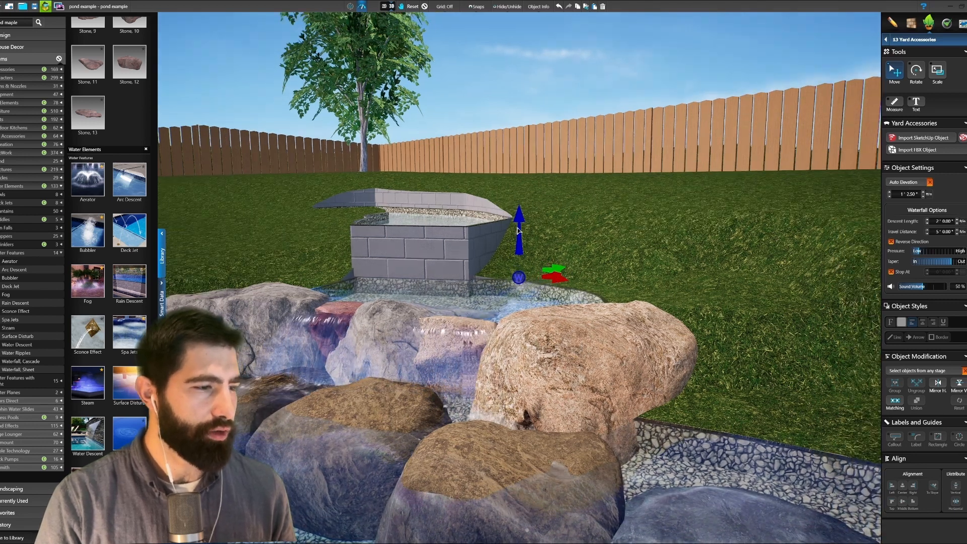
pyautogui.moveTo(517, 227); pyautogui.dragTo(515, 235, button='middle')
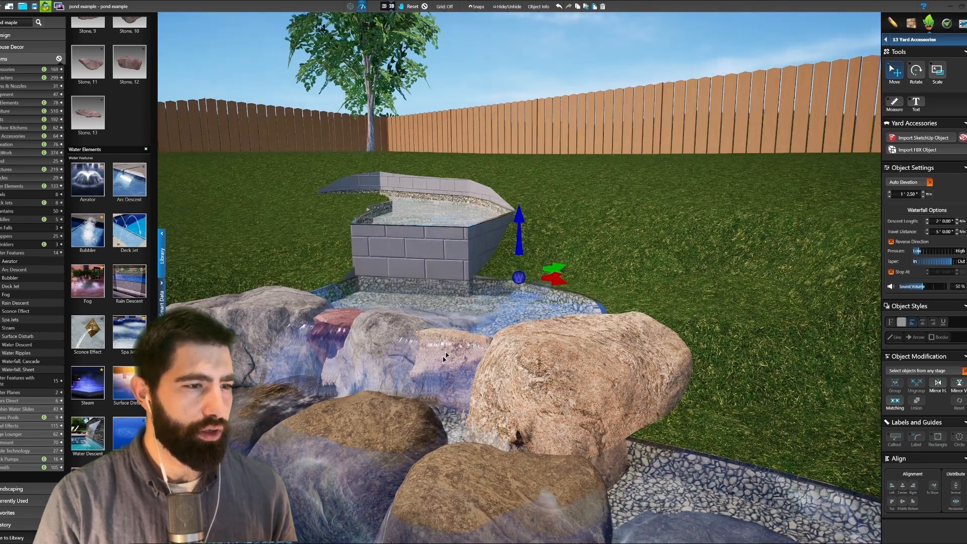
pyautogui.click(923, 197)
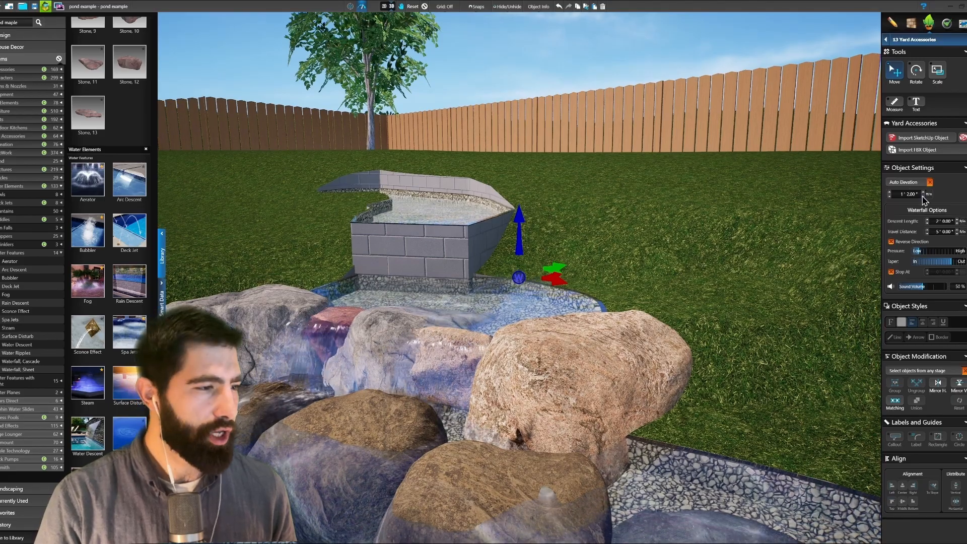
# Examine how the waterfalls flow over the spillway rocks, from the upper basins down to the rock-lined pond.
pyautogui.scroll(4, 563, 298)
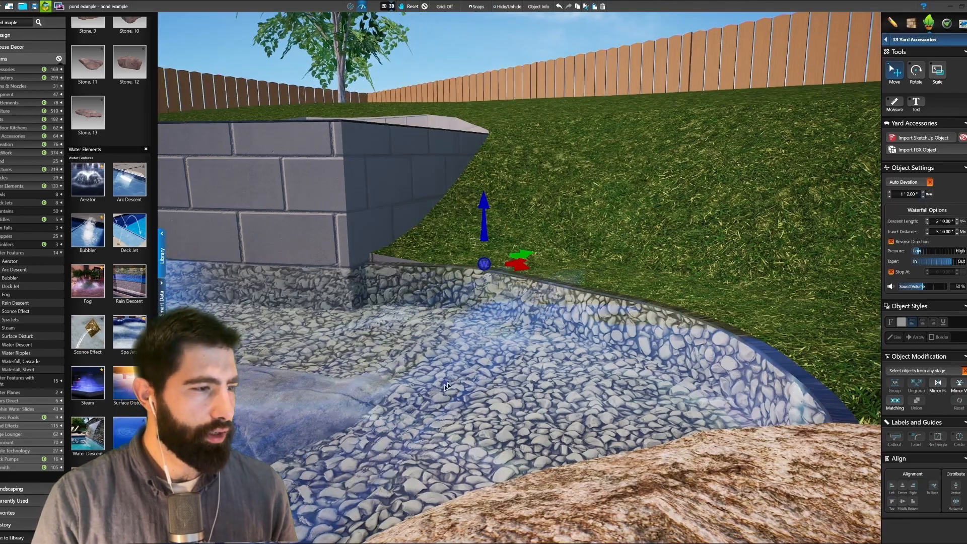
pyautogui.scroll(-2, 563, 298)
pyautogui.moveTo(554, 302); pyautogui.dragTo(380, 456, button='middle')
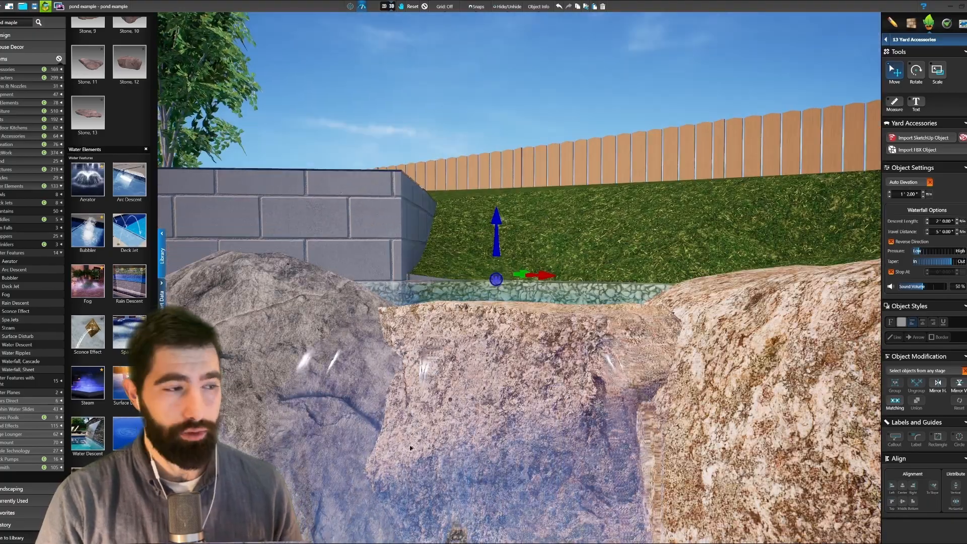
pyautogui.scroll(1, 411, 449)
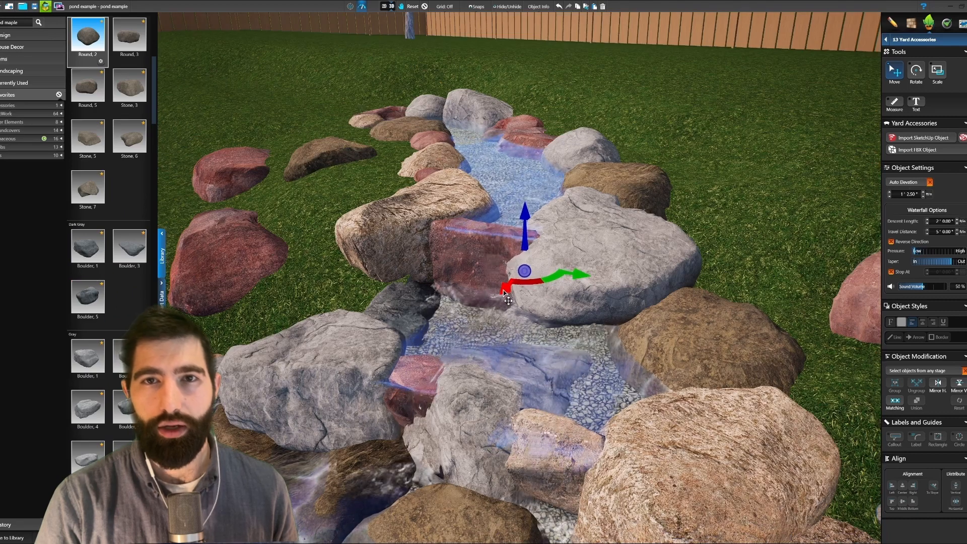
pyautogui.moveTo(504, 293); pyautogui.dragTo(503, 290, button='middle')
pyautogui.press('Escape')
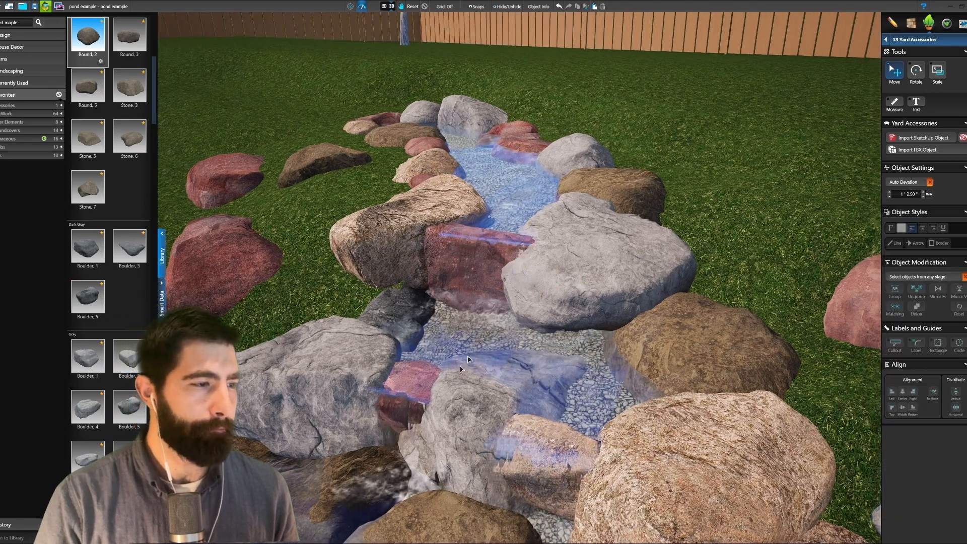
pyautogui.moveTo(445, 432); pyautogui.dragTo(457, 422, button='middle')
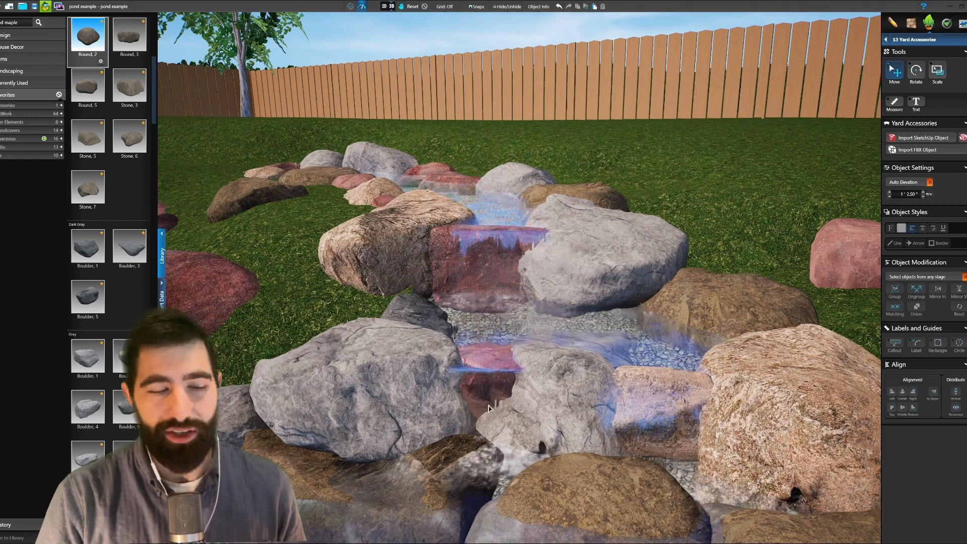
pyautogui.scroll(-8, 610, 373)
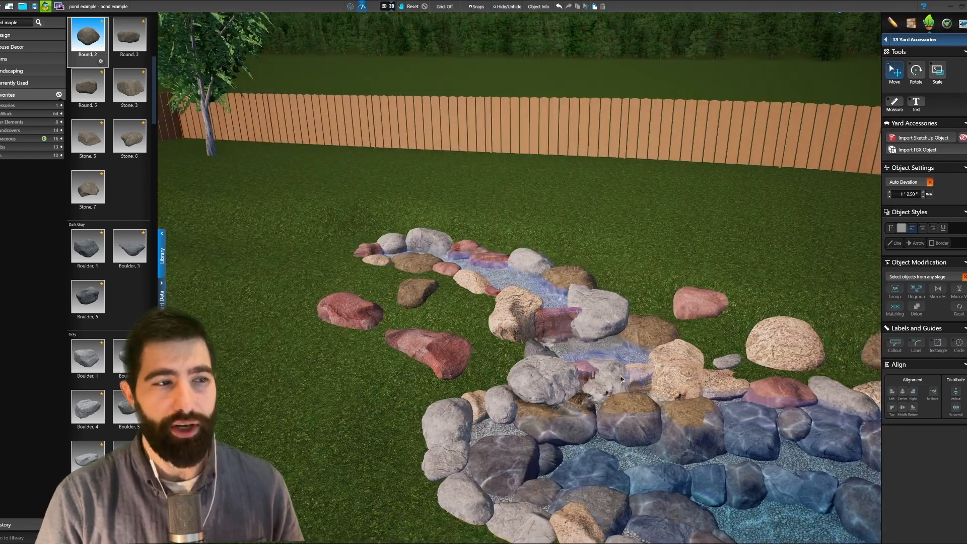
# Outline a landscape bed in the 2D plan around the pond, stream and loose boulders, covered with reddish-brown mulch.
pyautogui.moveTo(621, 380); pyautogui.dragTo(739, 356, button='middle')
pyautogui.scroll(-8, 623, 423)
pyautogui.scroll(8, 745, 328)
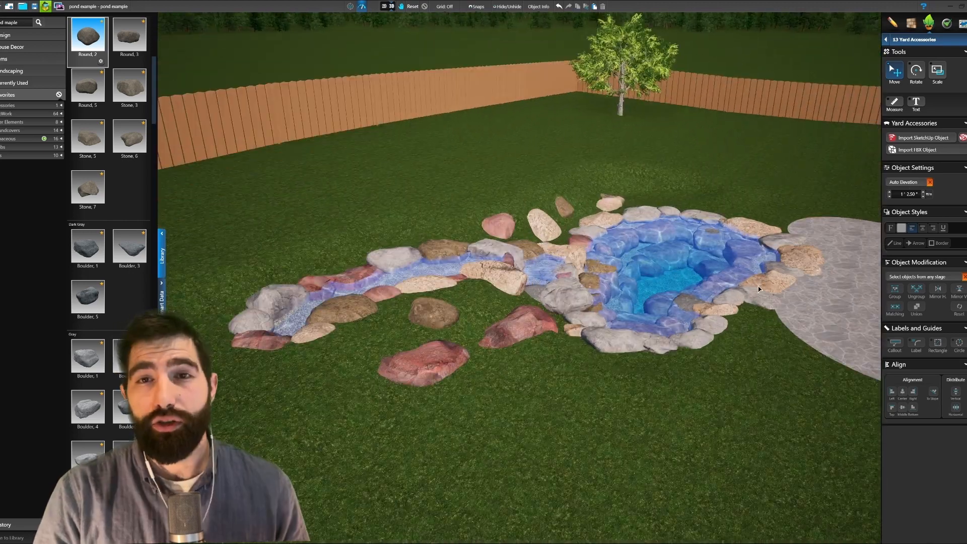
pyautogui.moveTo(652, 221); pyautogui.dragTo(504, 275, button='middle')
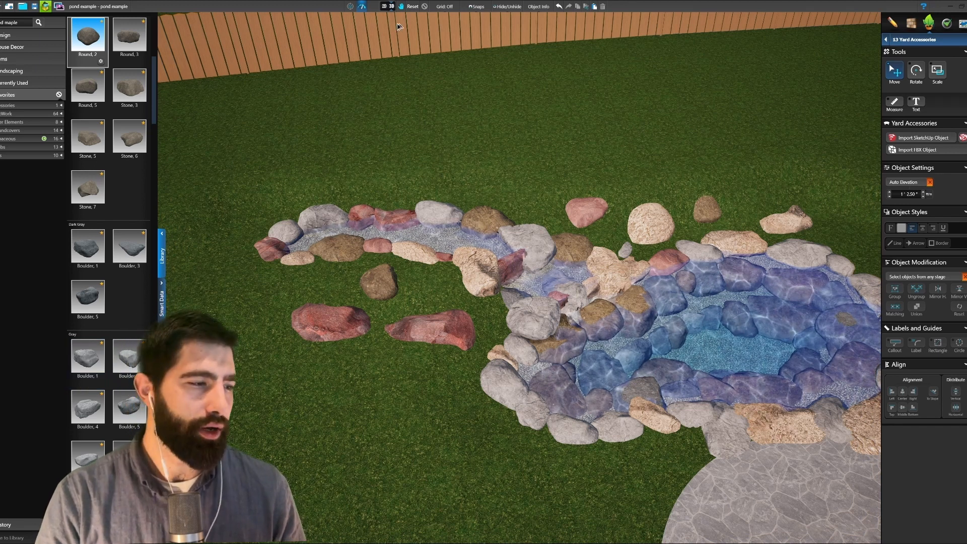
pyautogui.click(385, 6)
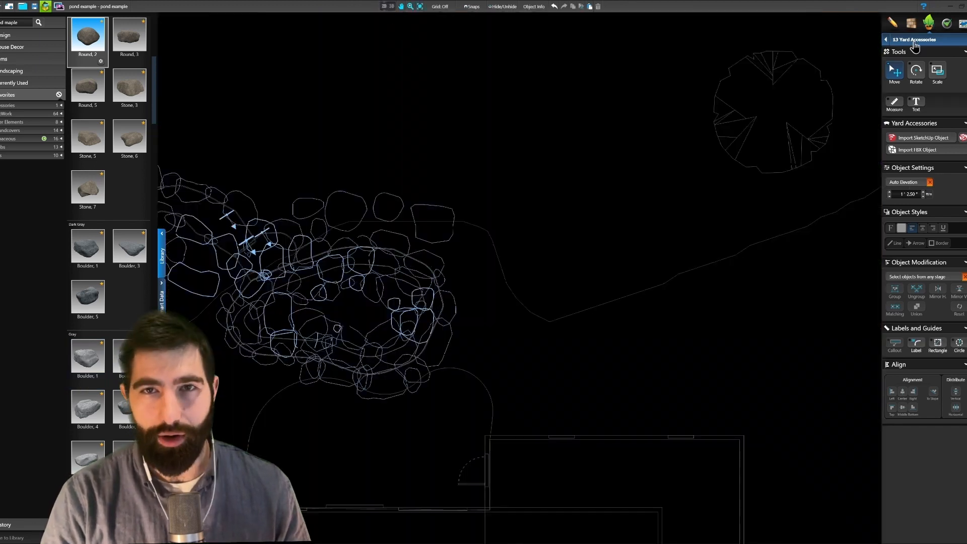
pyautogui.click(502, 299)
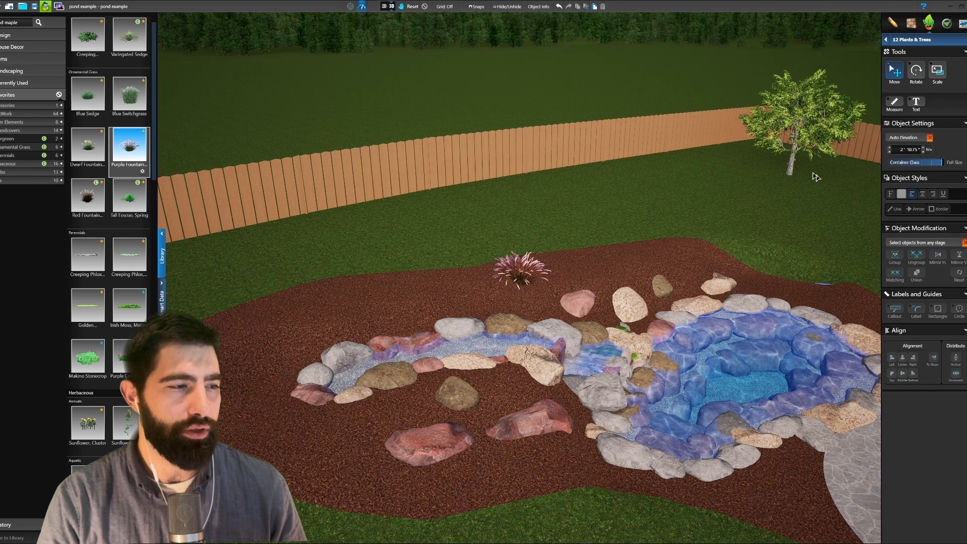
# Turn on auto elevation for the purple fountain grass and plant more of them across the mulch bed behind and beside the upper stream.
pyautogui.click(522, 275)
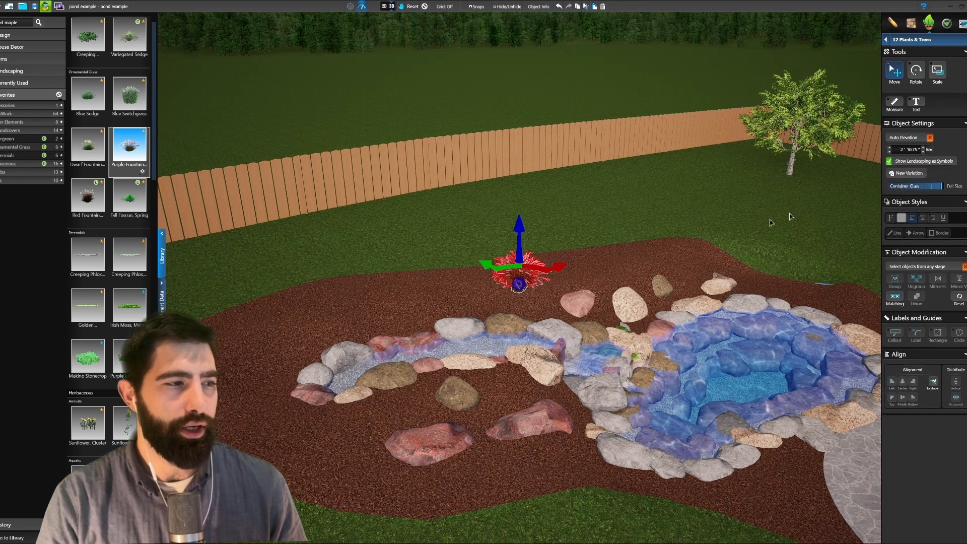
pyautogui.click(919, 140)
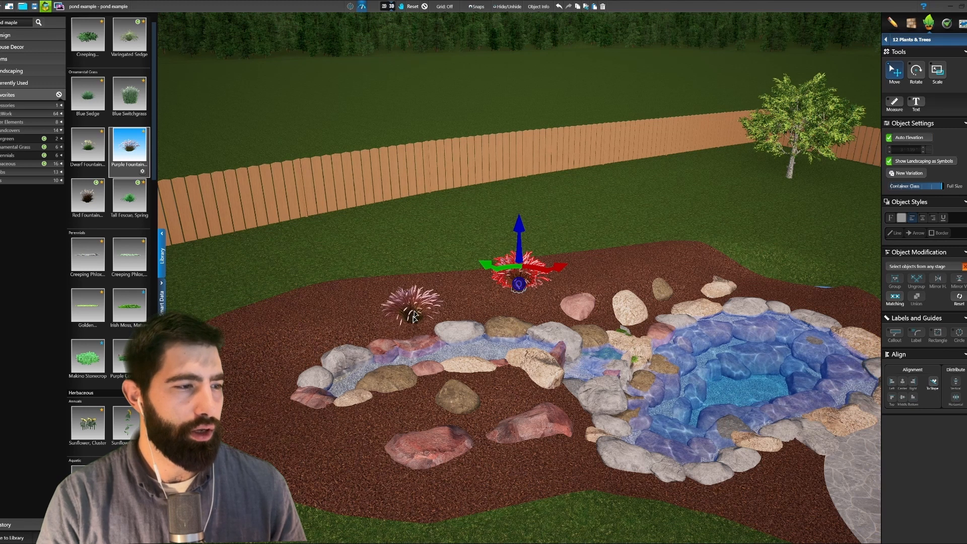
pyautogui.click(408, 305)
pyautogui.click(258, 339)
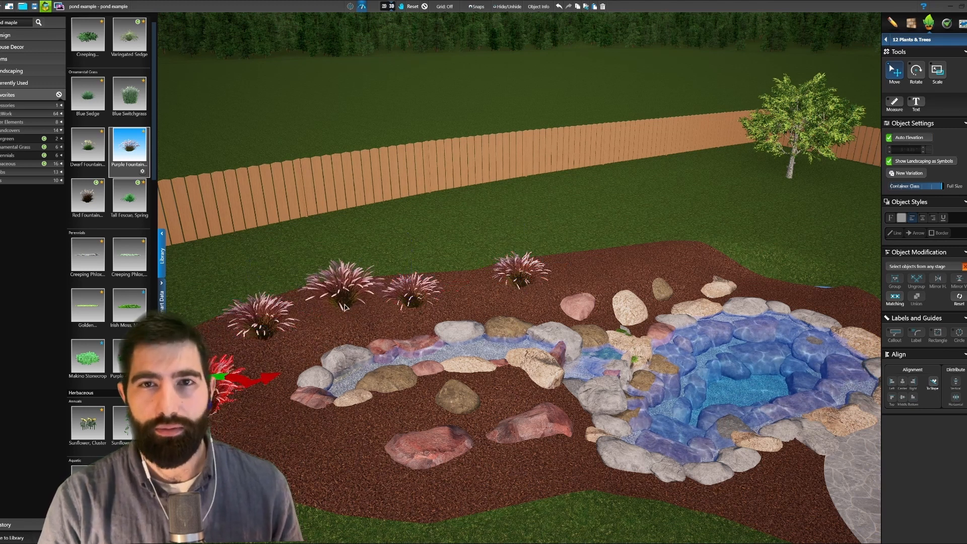
pyautogui.click(334, 295)
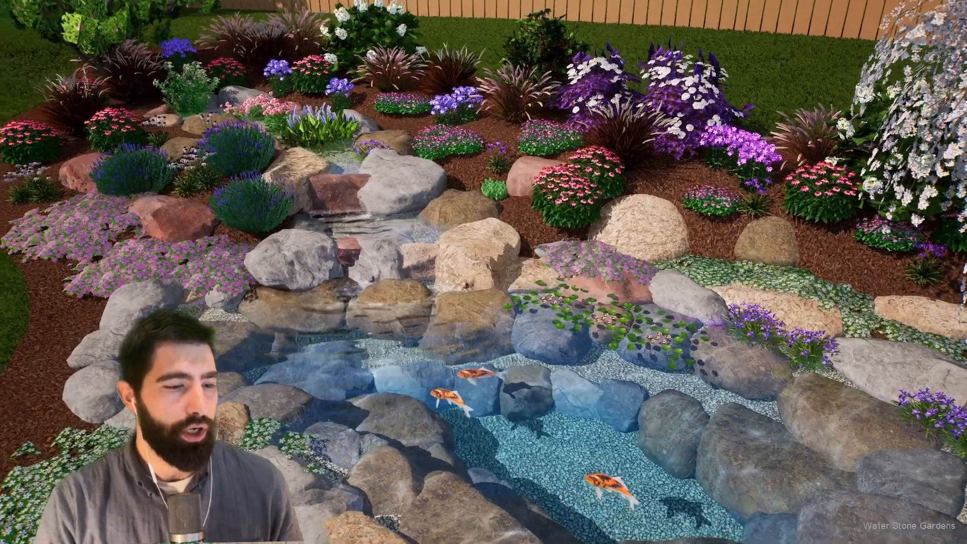